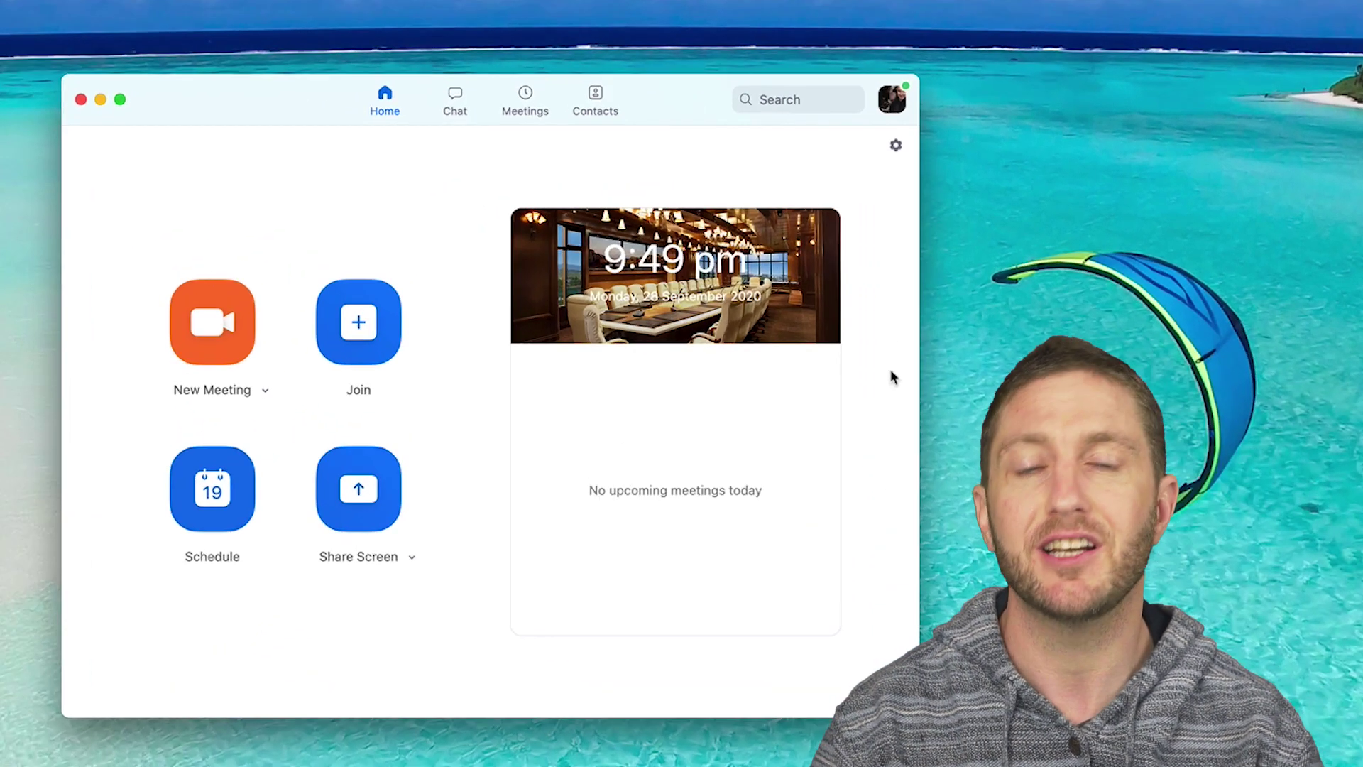
- Check Zoom for available updates and dismiss the result
click(893, 106)
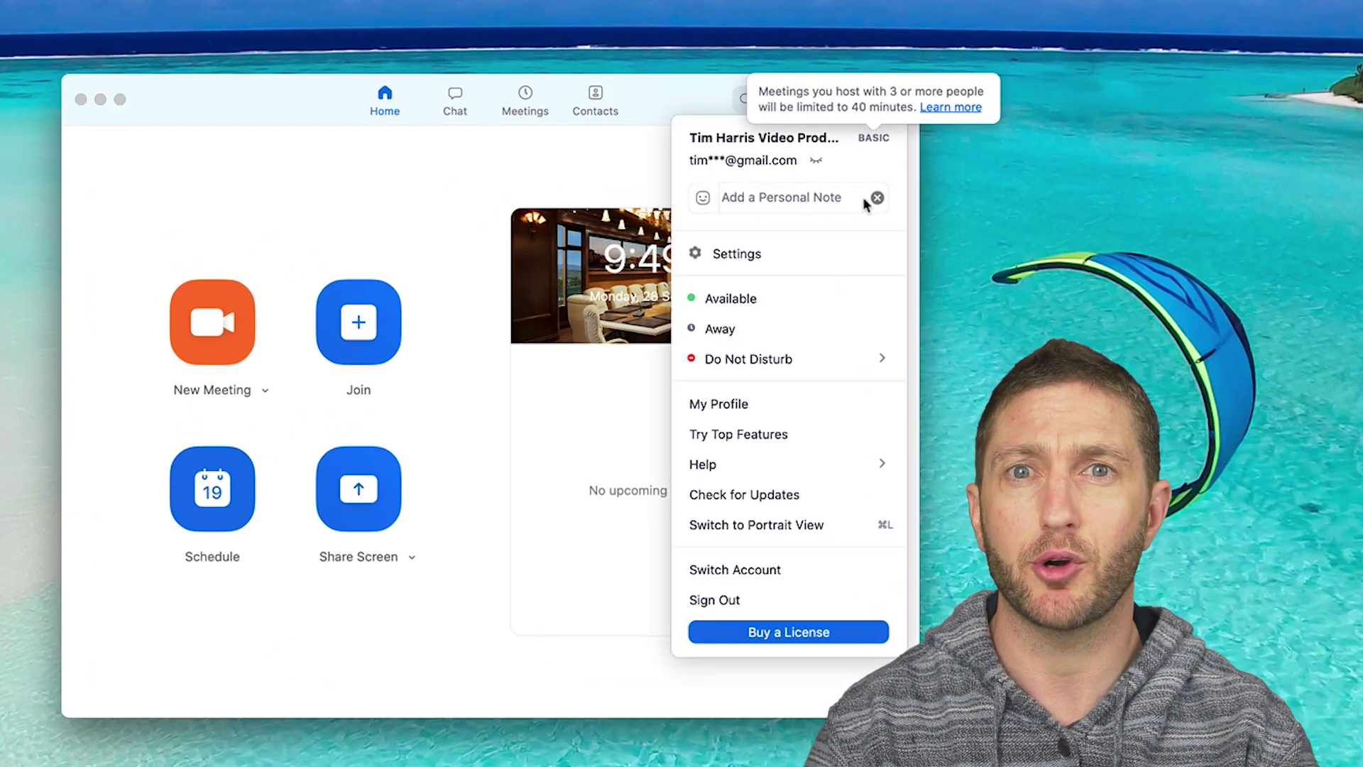
click(794, 495)
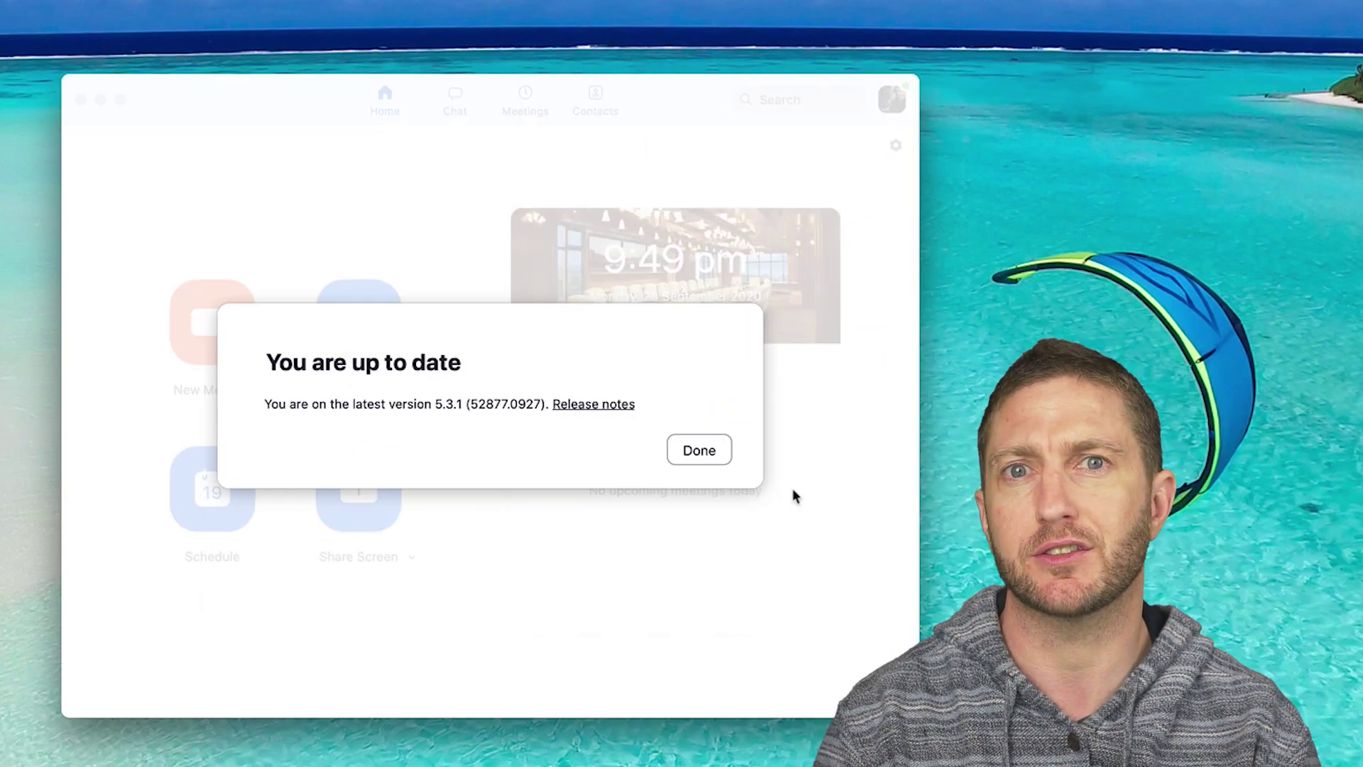
click(716, 454)
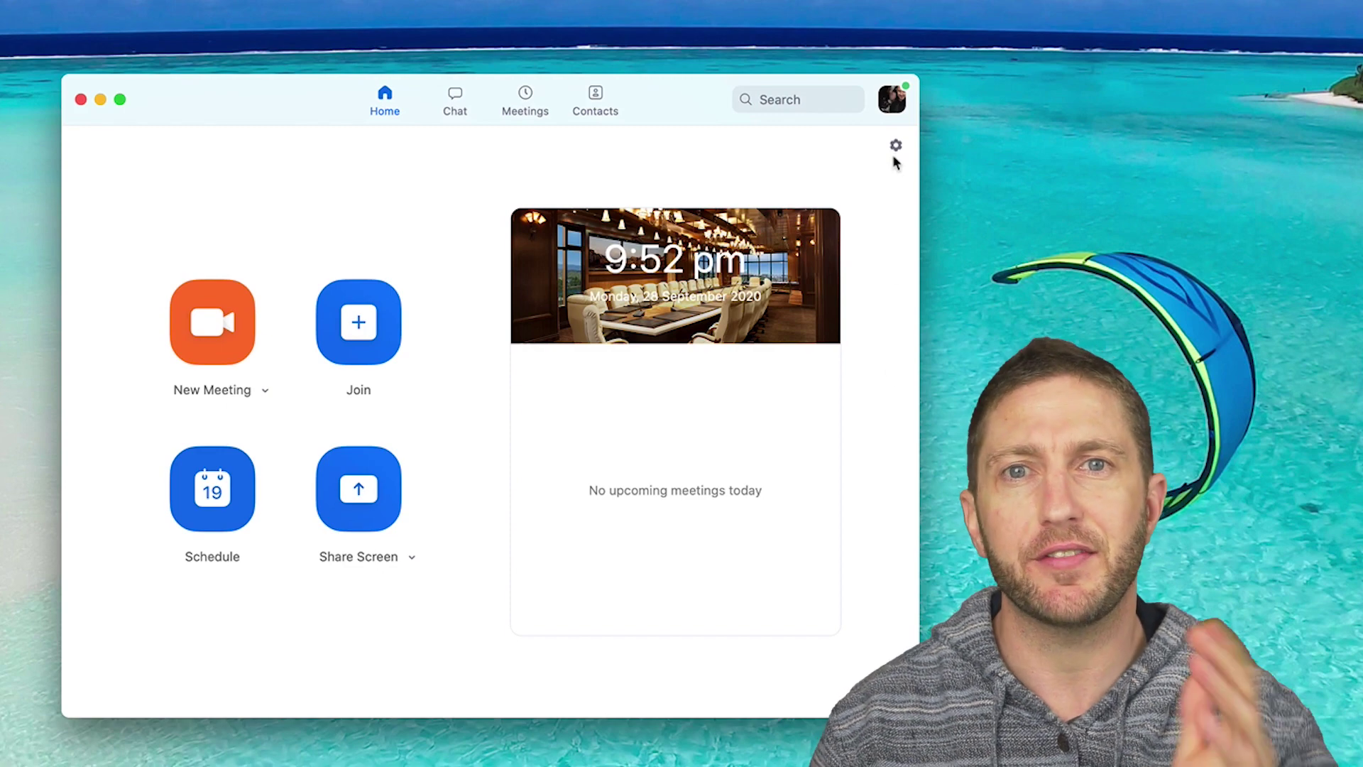
- Show the Studio Effects (Beta) options within the Background & Filters settings
click(895, 145)
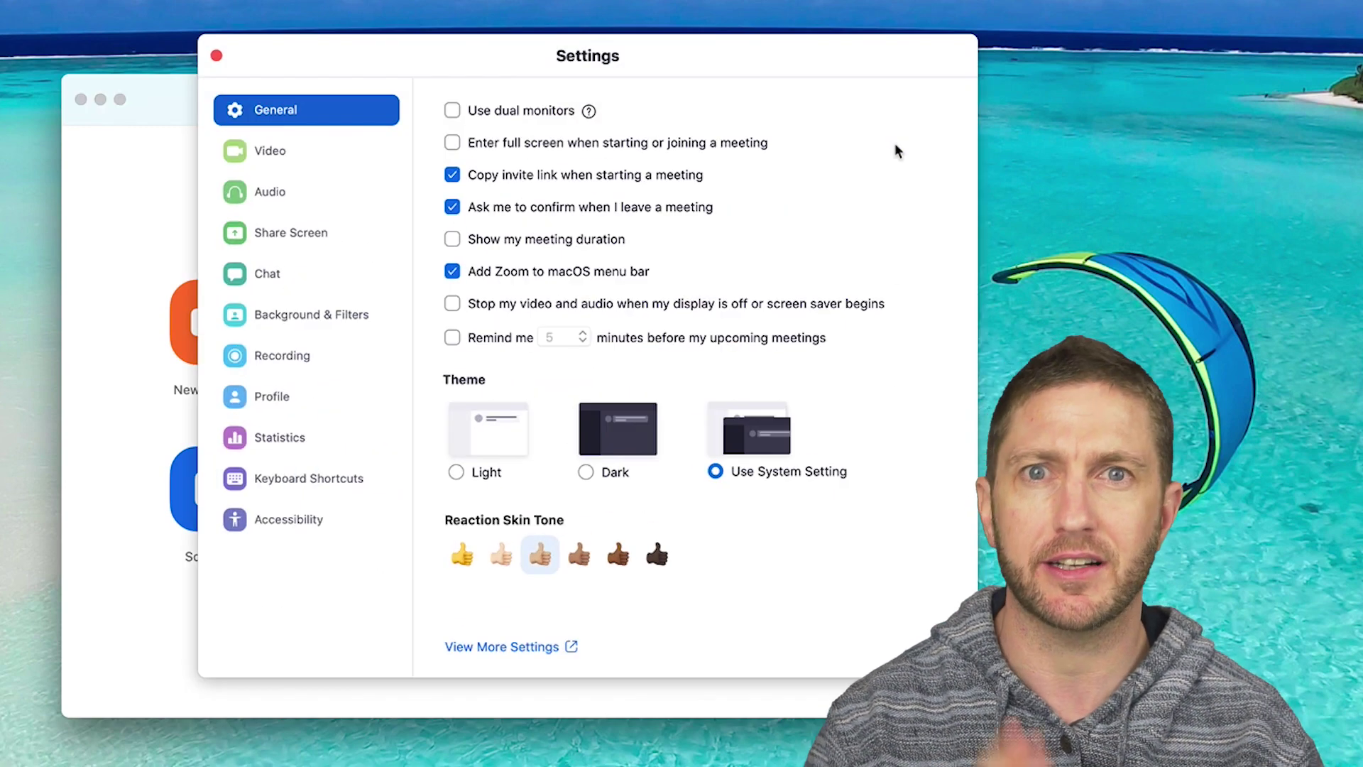
click(331, 301)
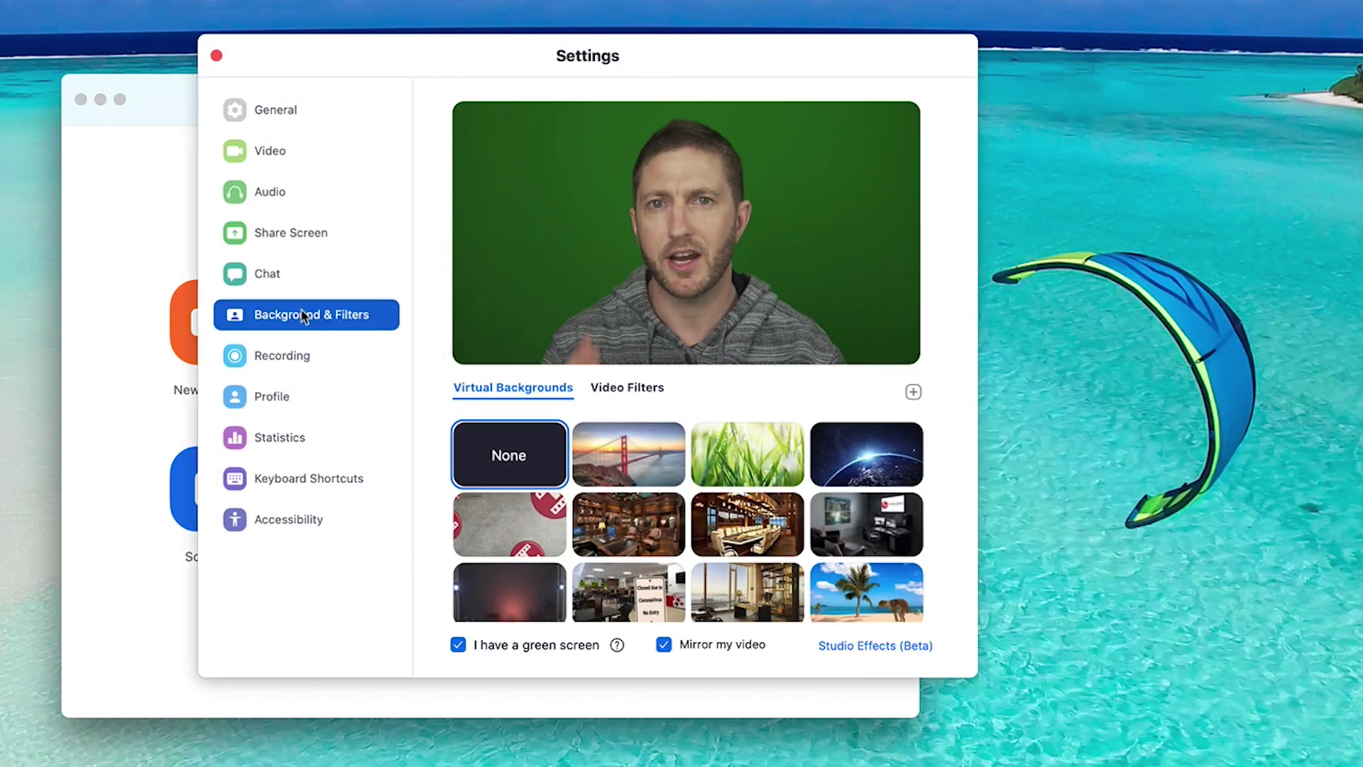
click(838, 645)
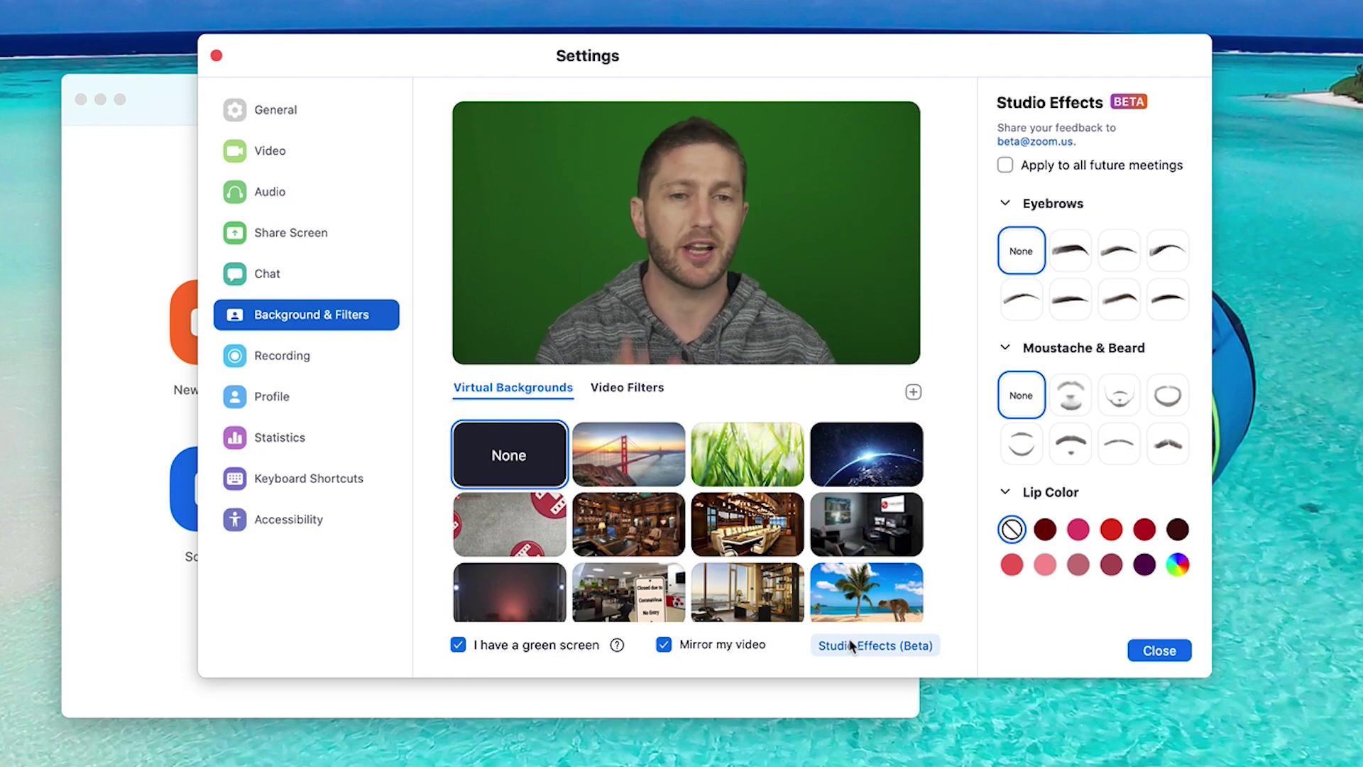
click(855, 645)
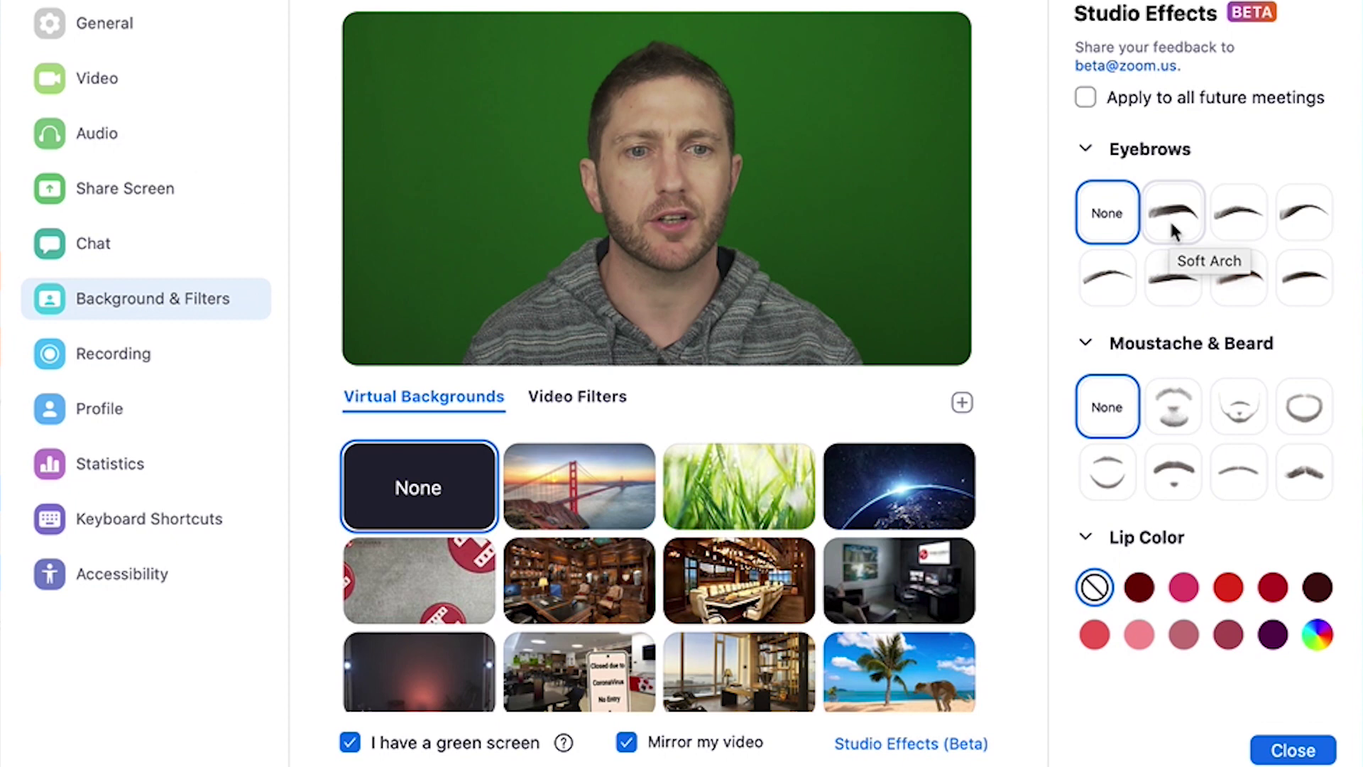
- Try out Soft Arch eyebrows, the first moustache and beard style, and the Ruby lip color on the video preview
click(1070, 261)
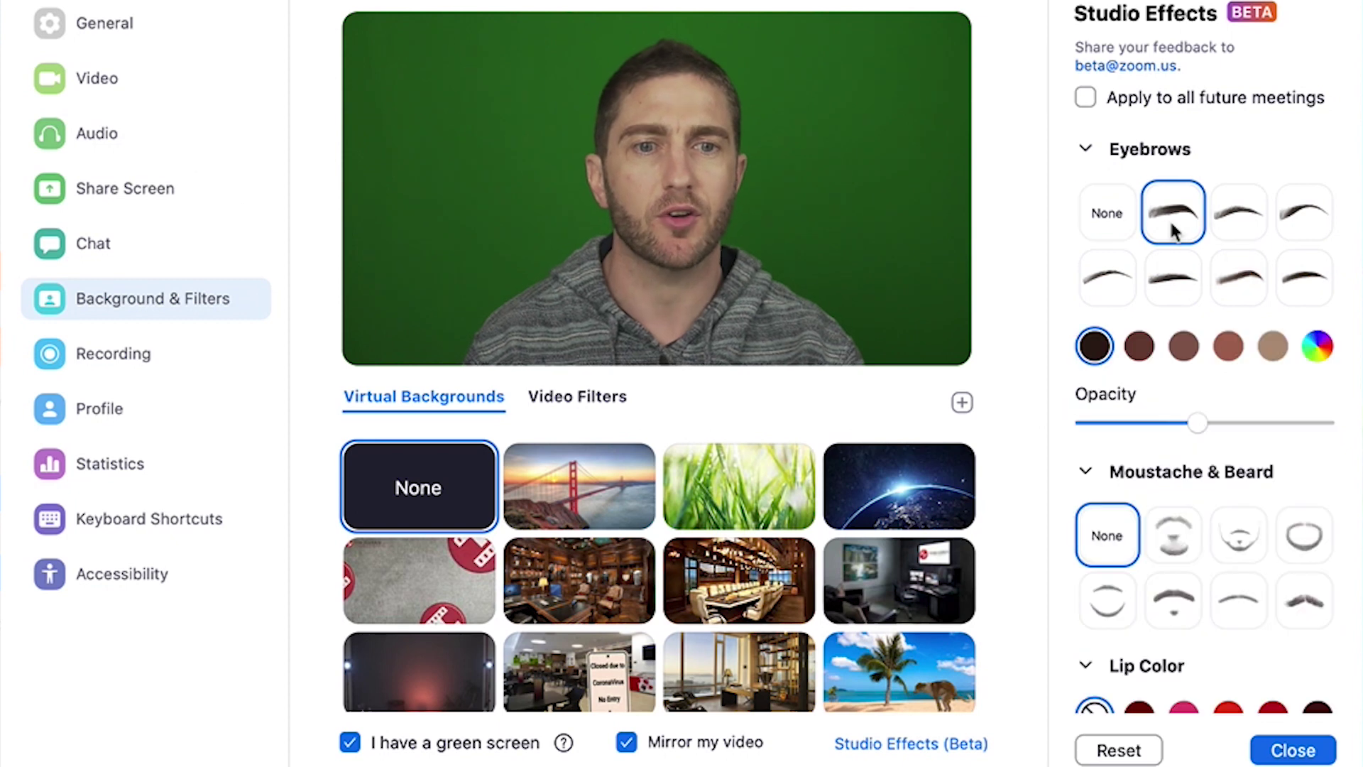
click(1181, 547)
scroll(1181, 618, down, 5)
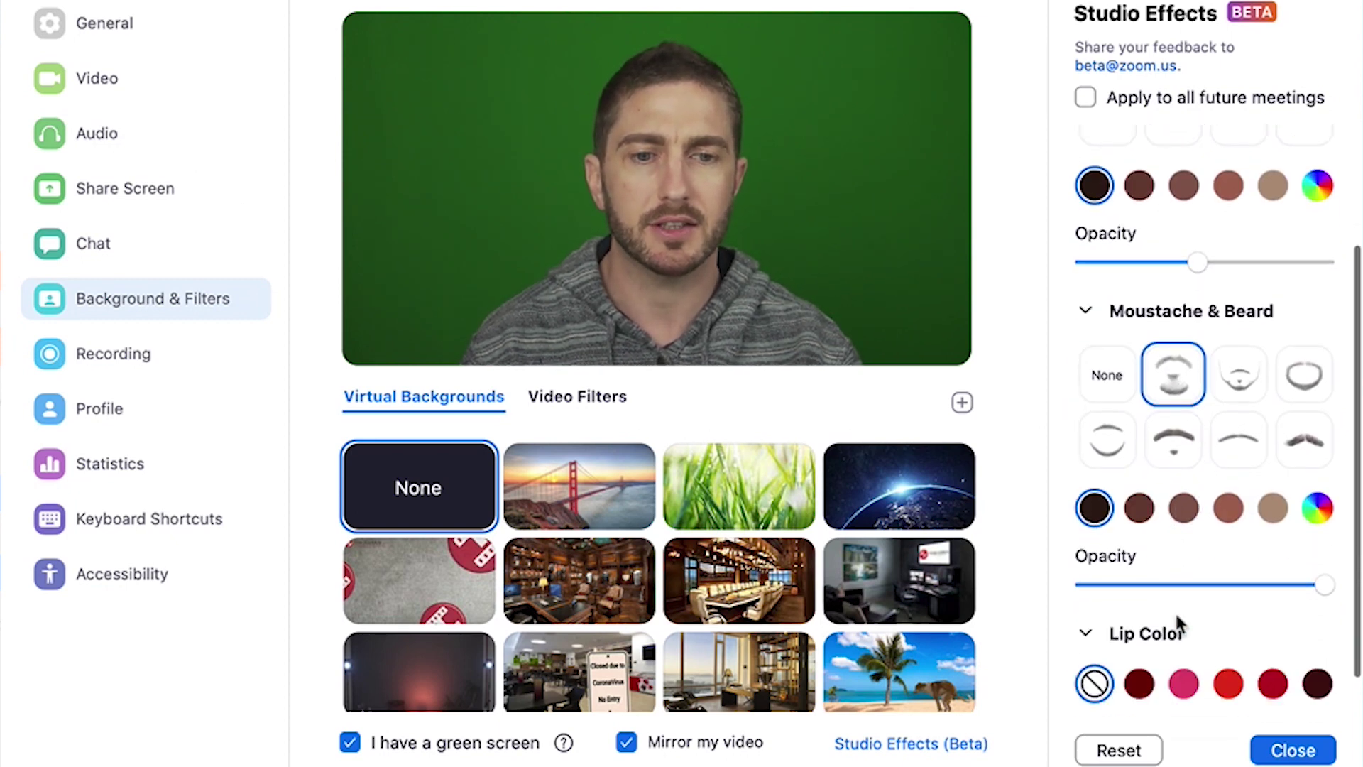
click(1141, 639)
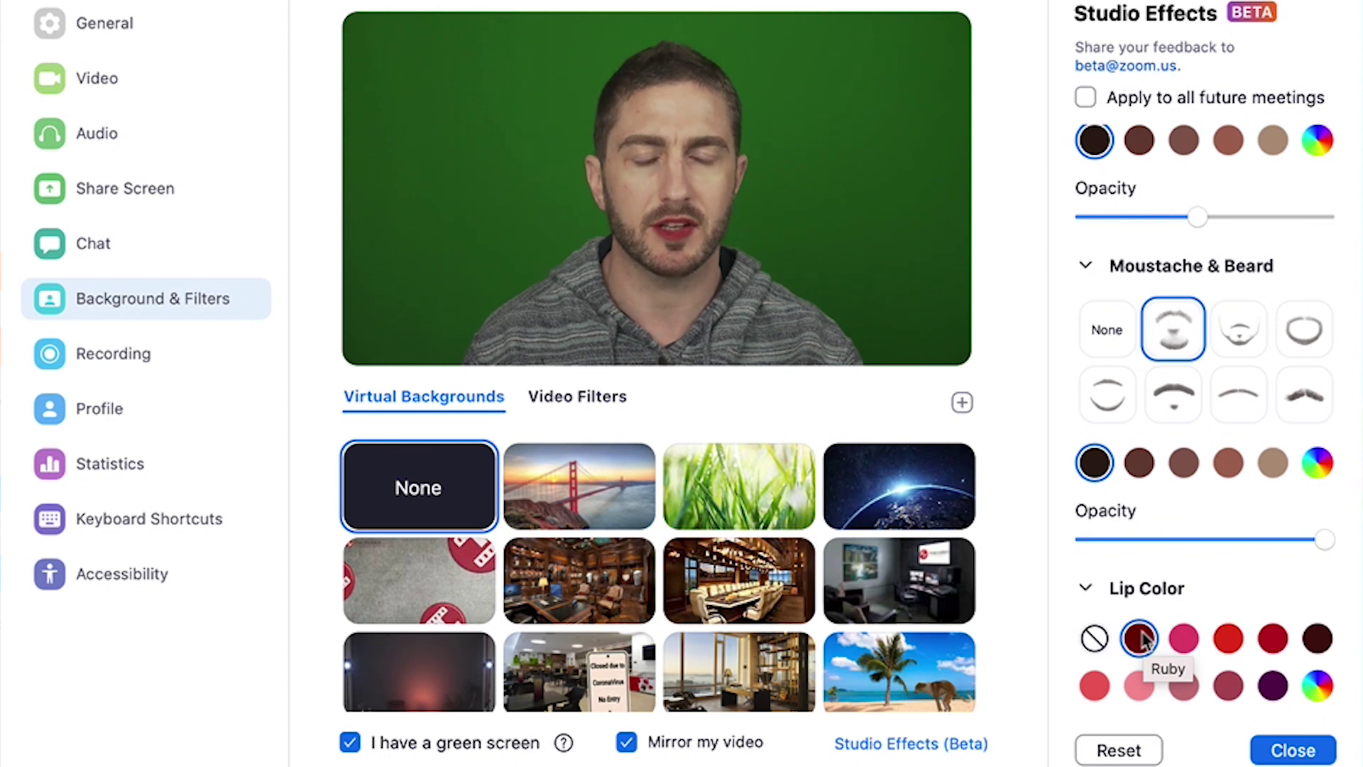
scroll(1055, 654, down, 2)
scroll(1055, 654, up, 7)
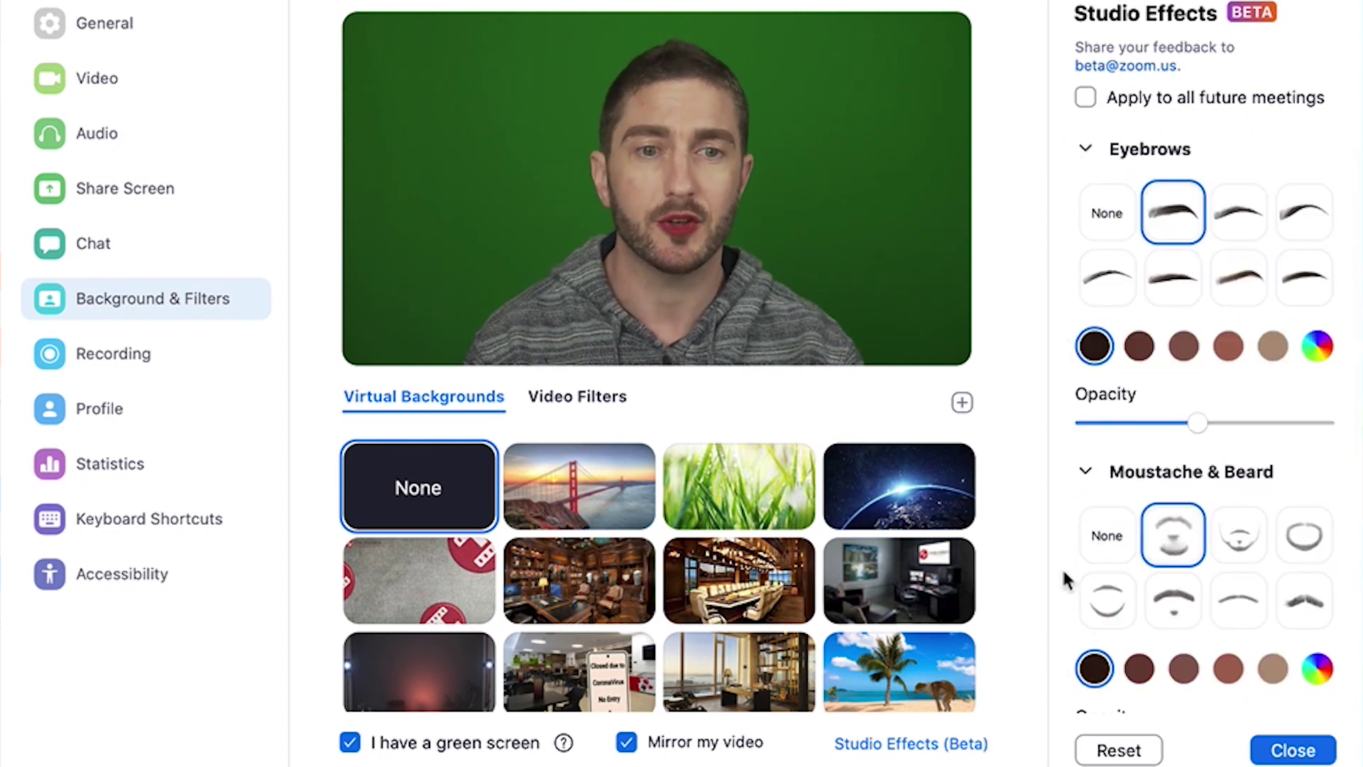
- Try the other eyebrow shapes one after another, ending on the thin arch that starts the second row
click(1251, 224)
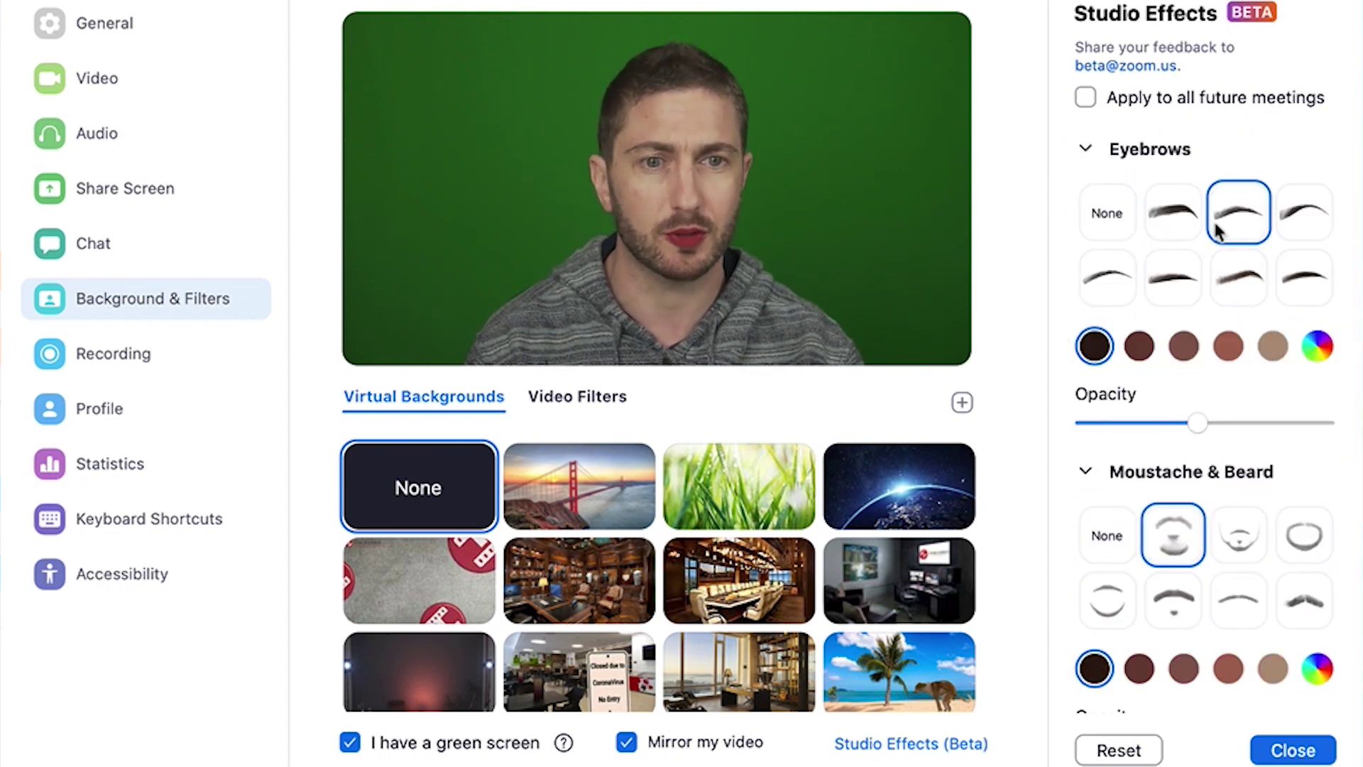
click(1289, 226)
click(1287, 268)
click(1254, 277)
click(1171, 277)
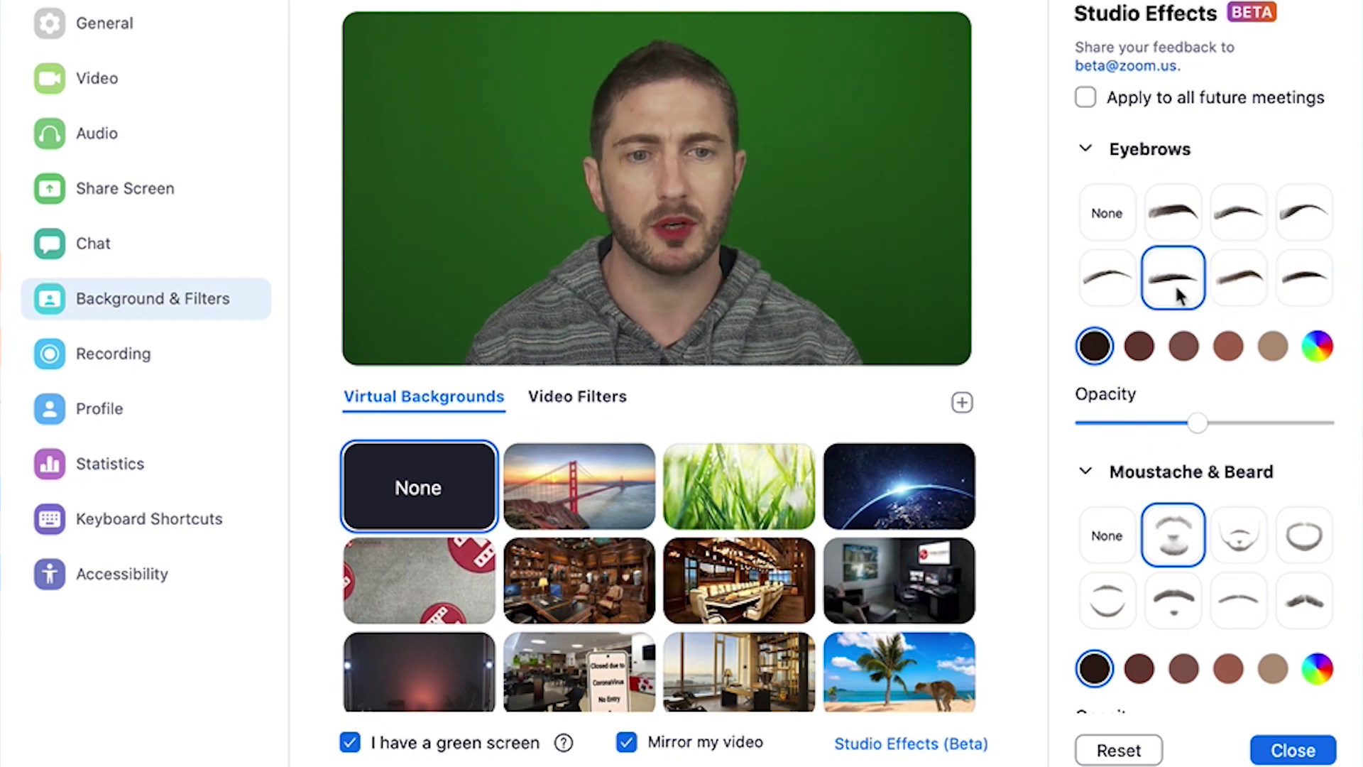
click(1111, 277)
- Try the remaining moustache and beard styles in black, ending on the thin one that starts the second row
click(1239, 532)
click(1298, 539)
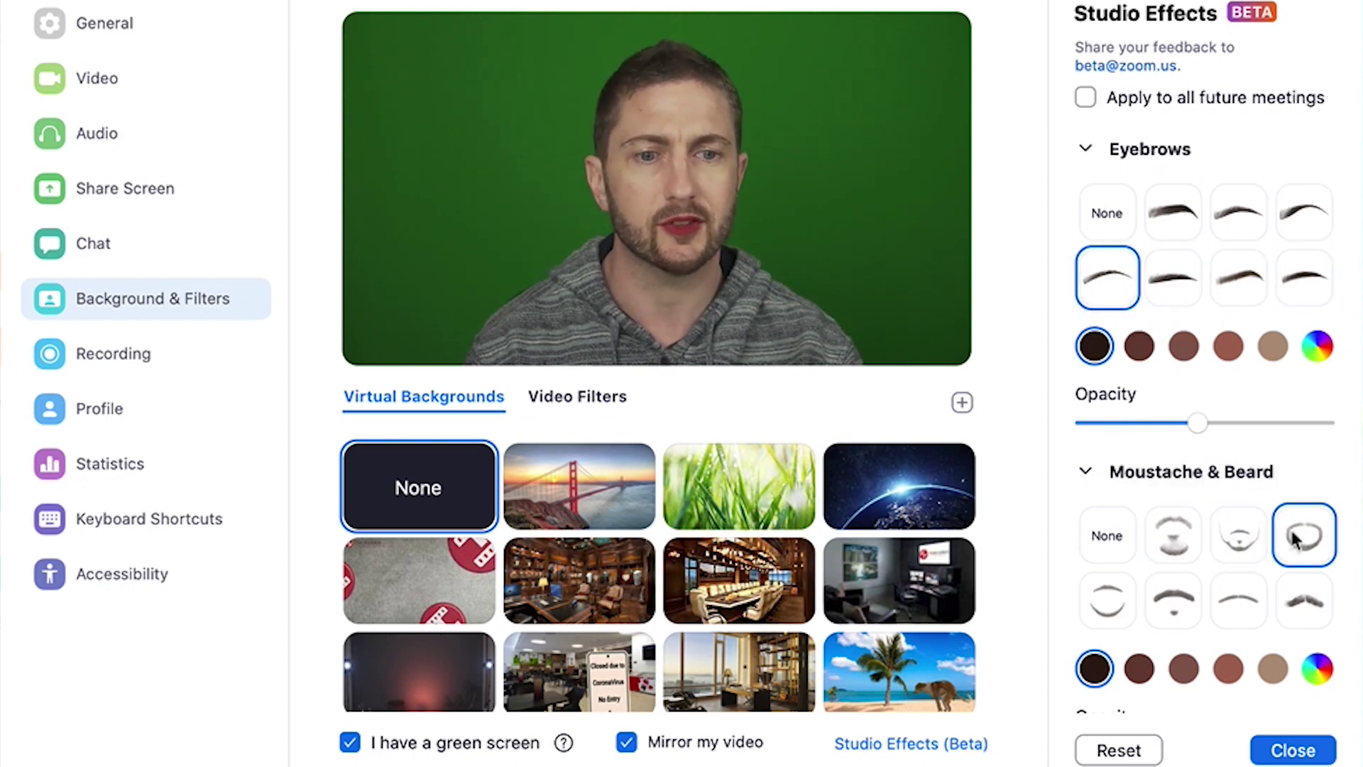
click(1307, 592)
click(1242, 602)
click(1181, 610)
click(1109, 612)
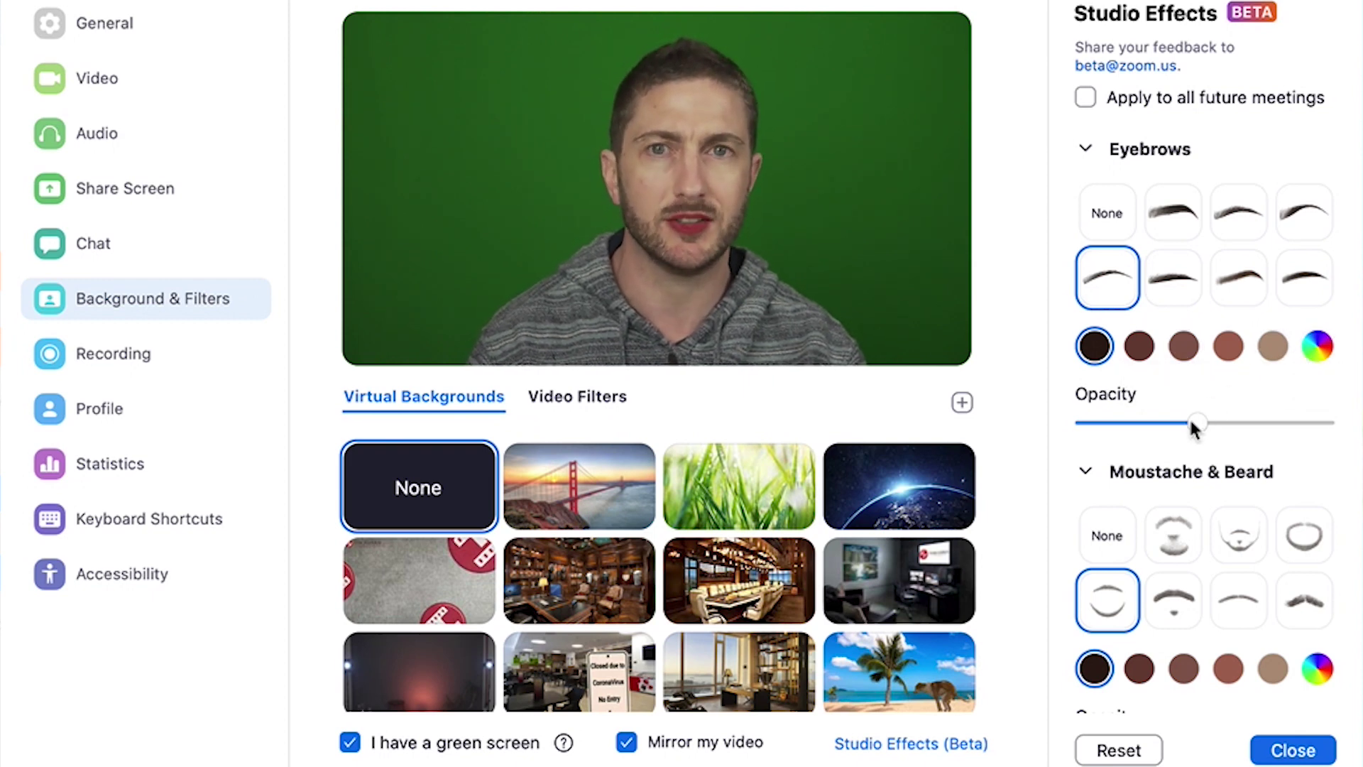
- Set the lip color to a custom bright yellow and adjust its opacity to slightly over half
scroll(1058, 490, down, 5)
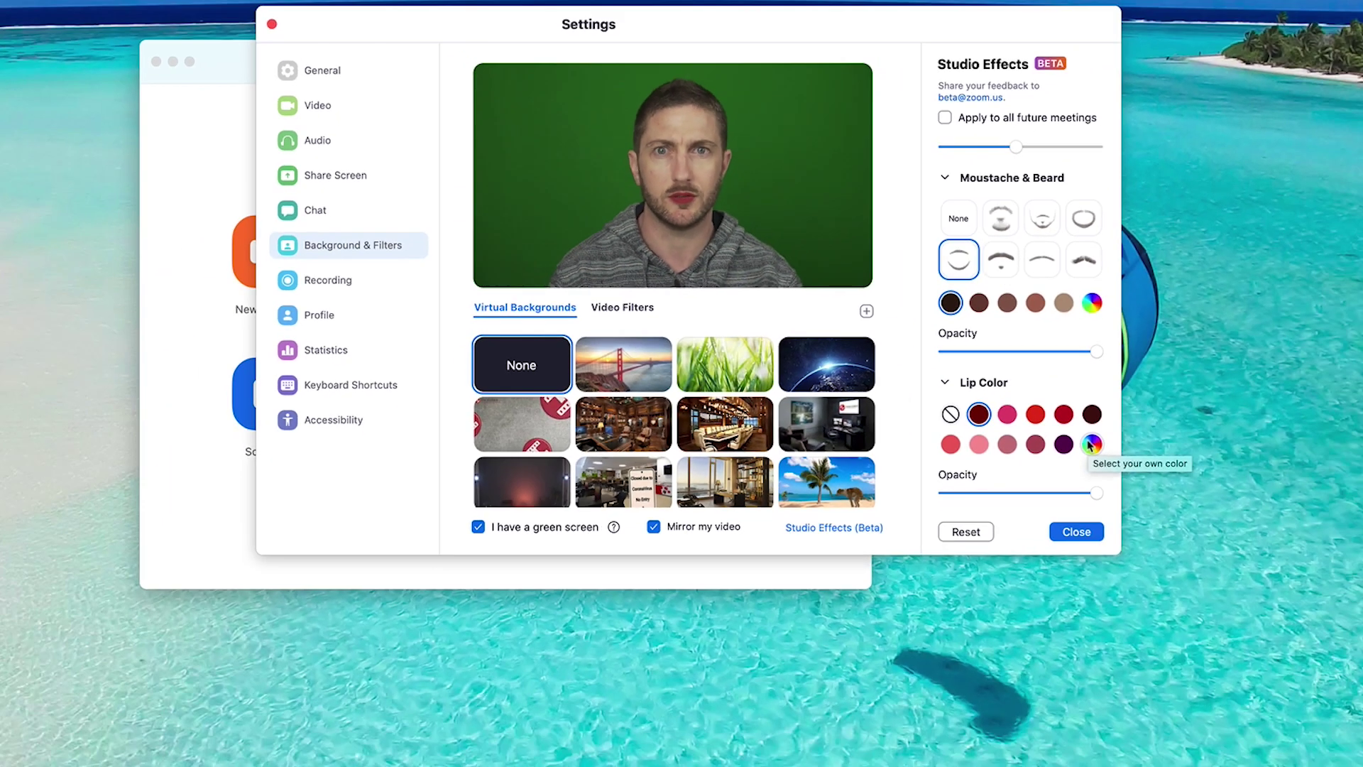
click(1090, 445)
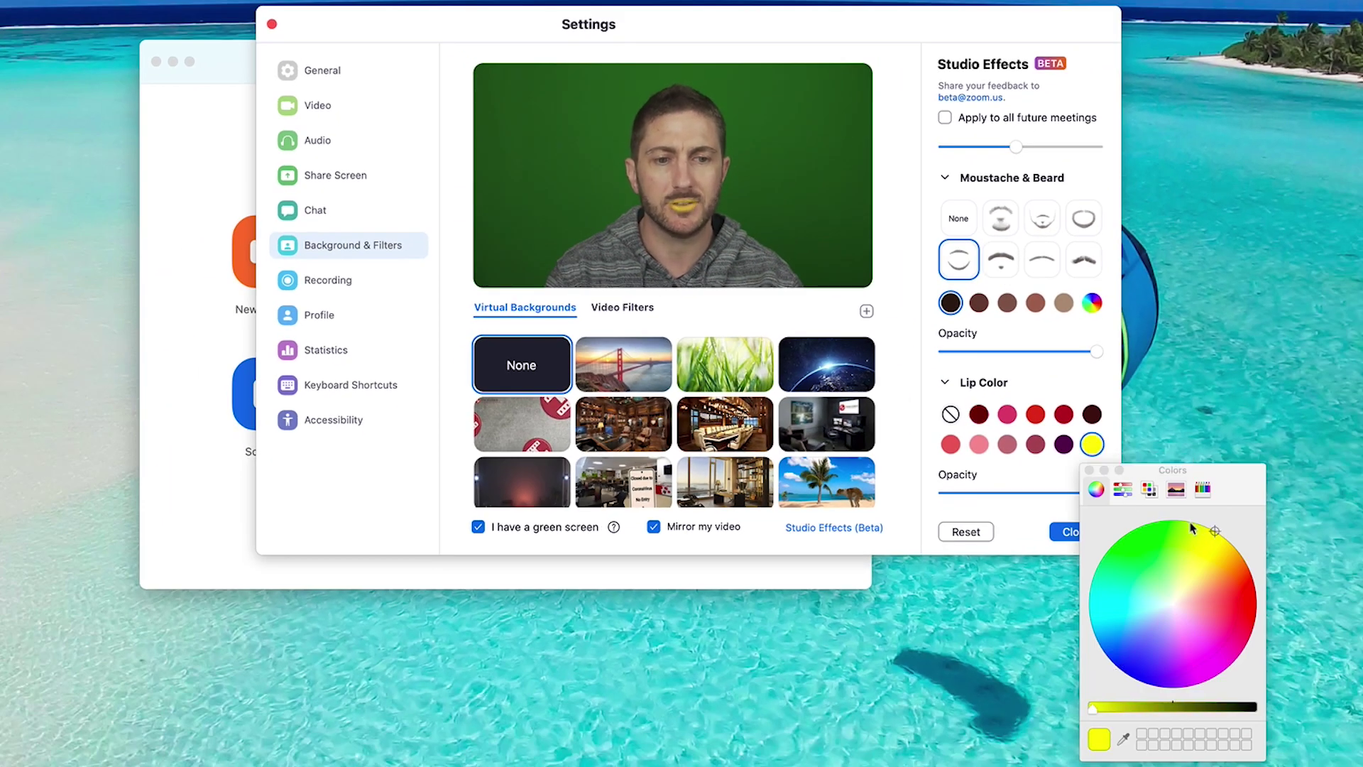
click(1090, 471)
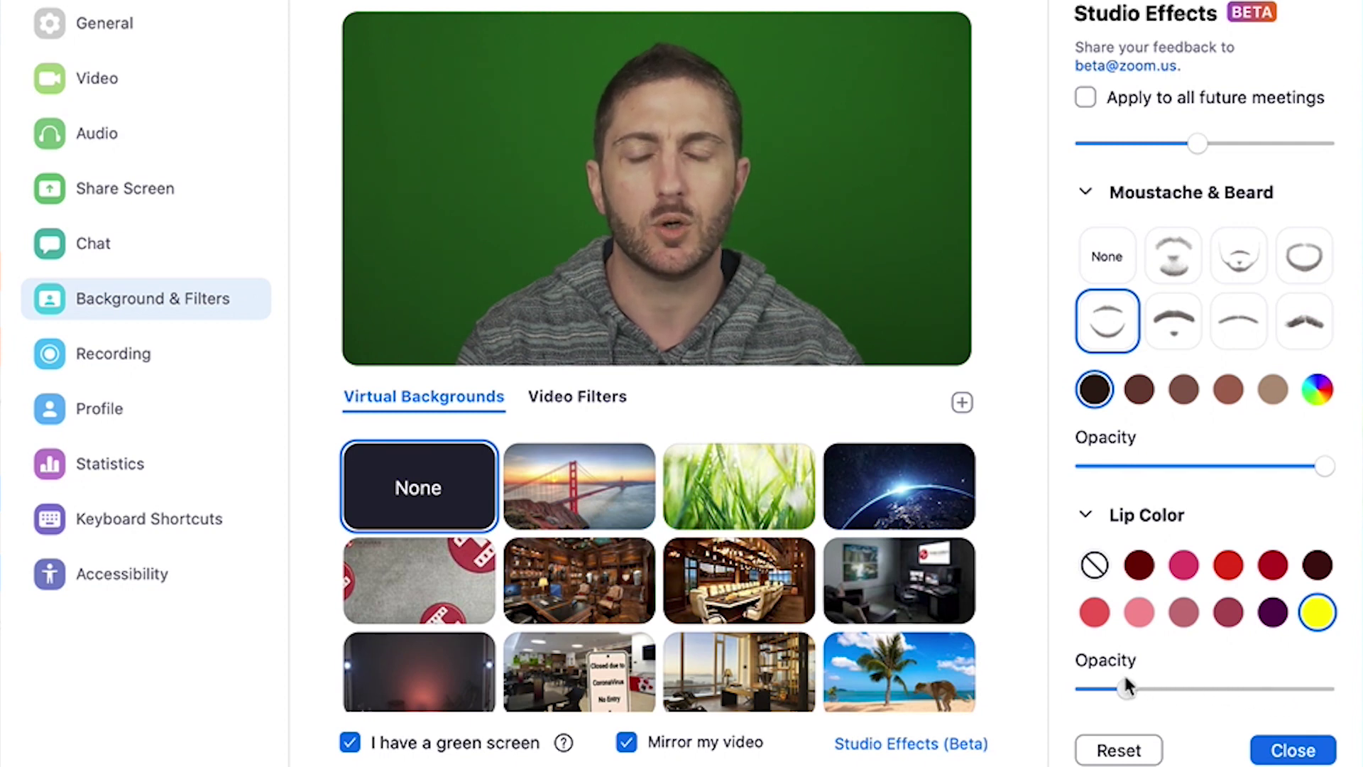
mouse_move(1102, 687)
mouse_down()
mouse_move(1081, 687)
mouse_move(1095, 687)
mouse_up()
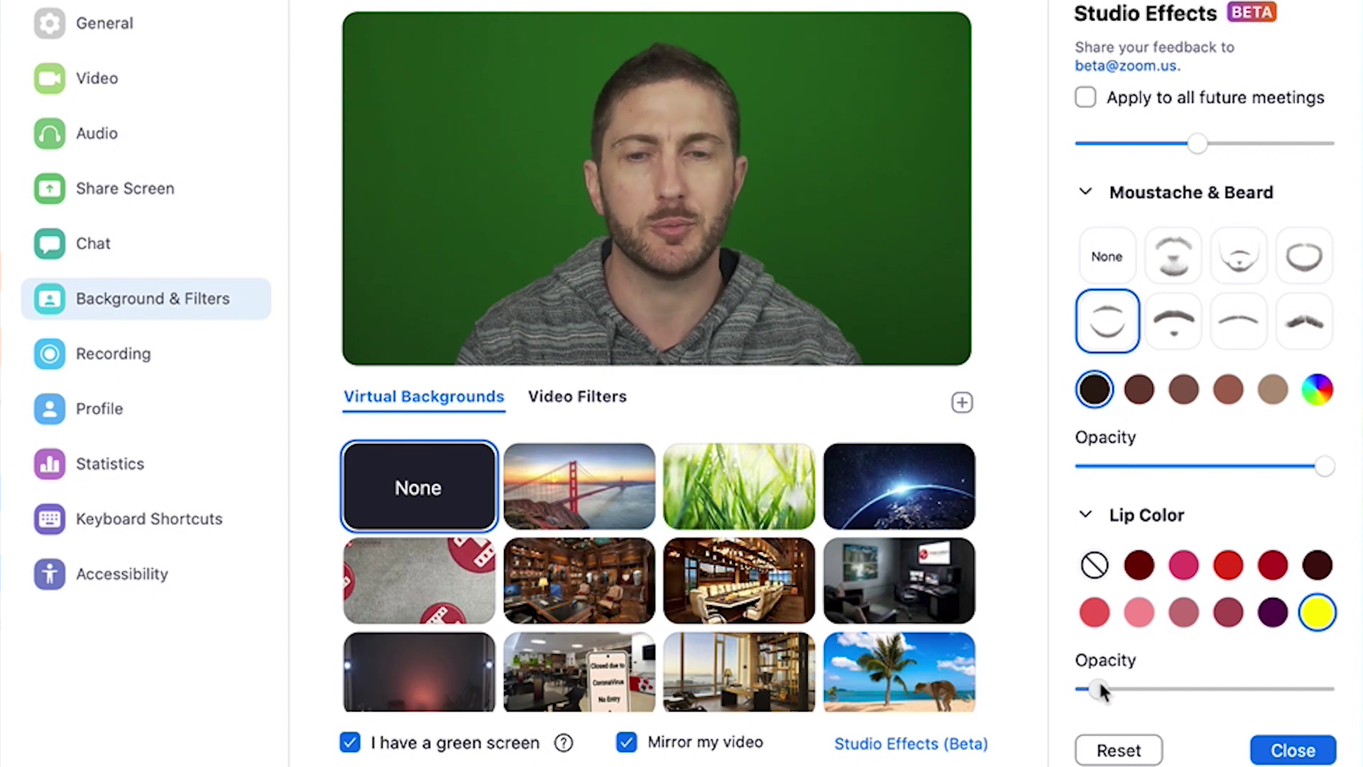
drag(1100, 684, 1128, 681)
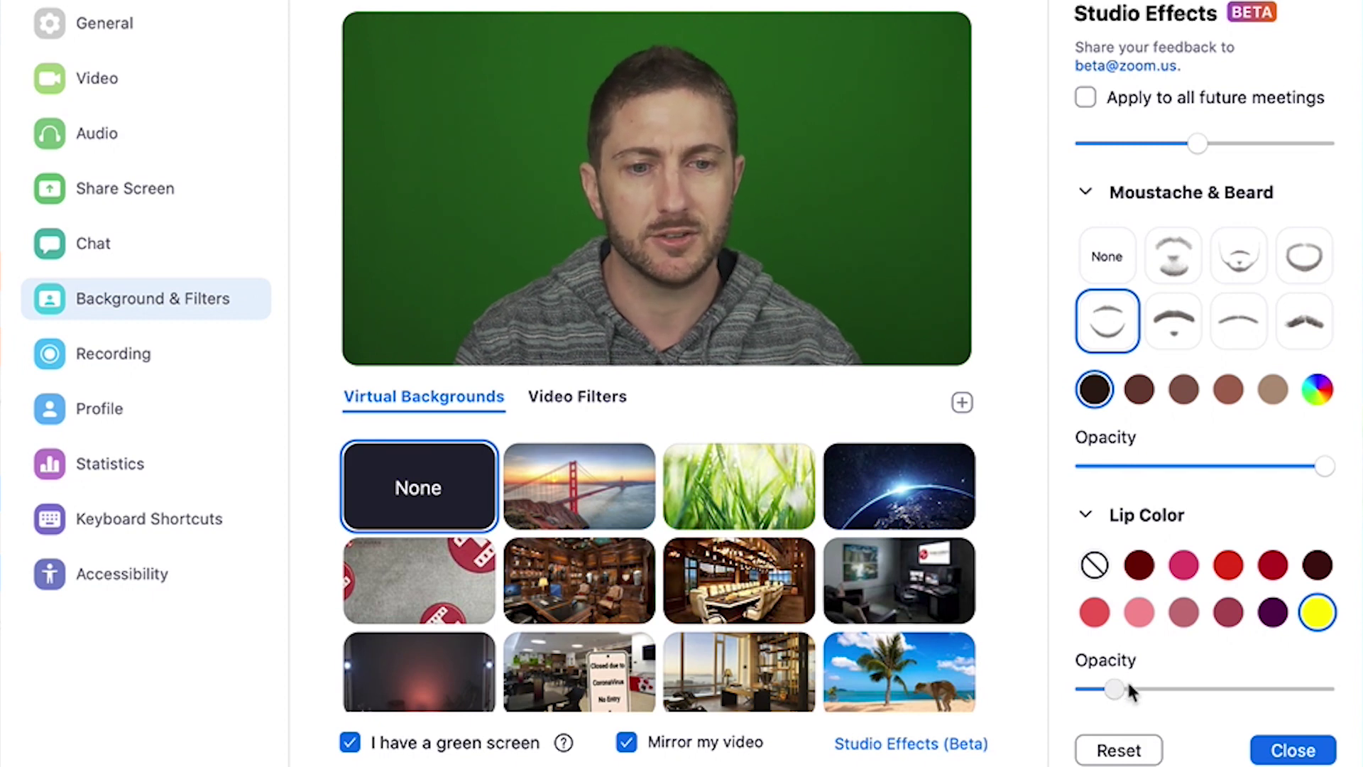
drag(1115, 688, 1222, 687)
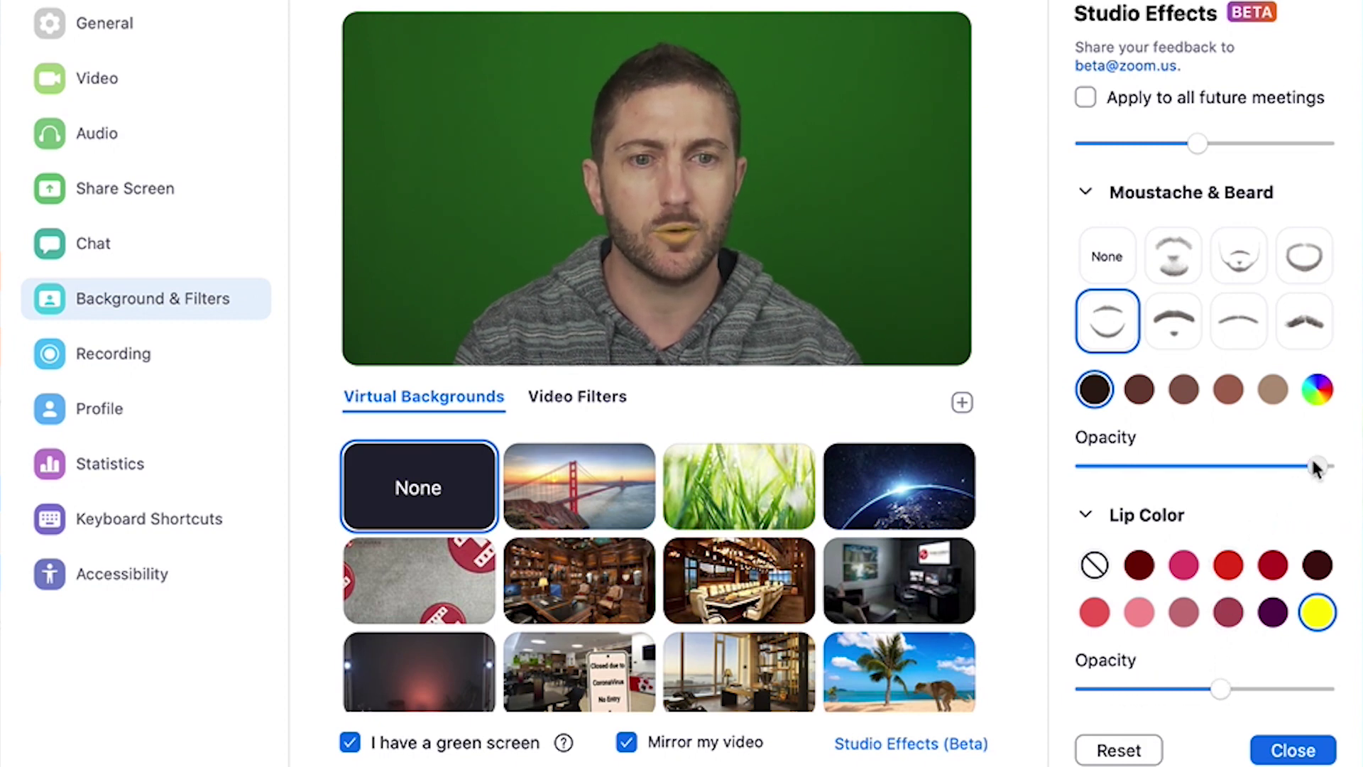
- Apply the Pencil moustache and beard style in a custom red at full opacity
mouse_move(1315, 469)
mouse_down()
mouse_move(1165, 466)
mouse_move(1332, 456)
mouse_up()
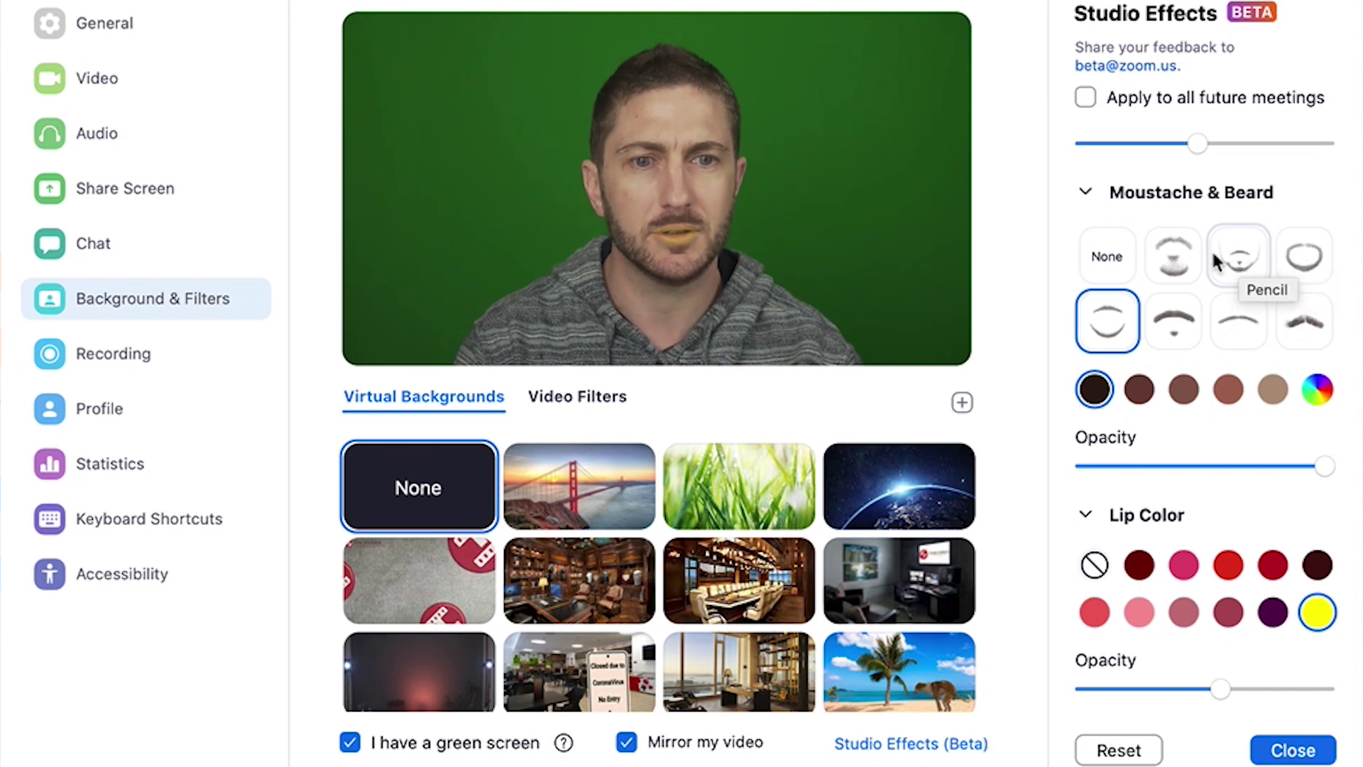
click(1256, 259)
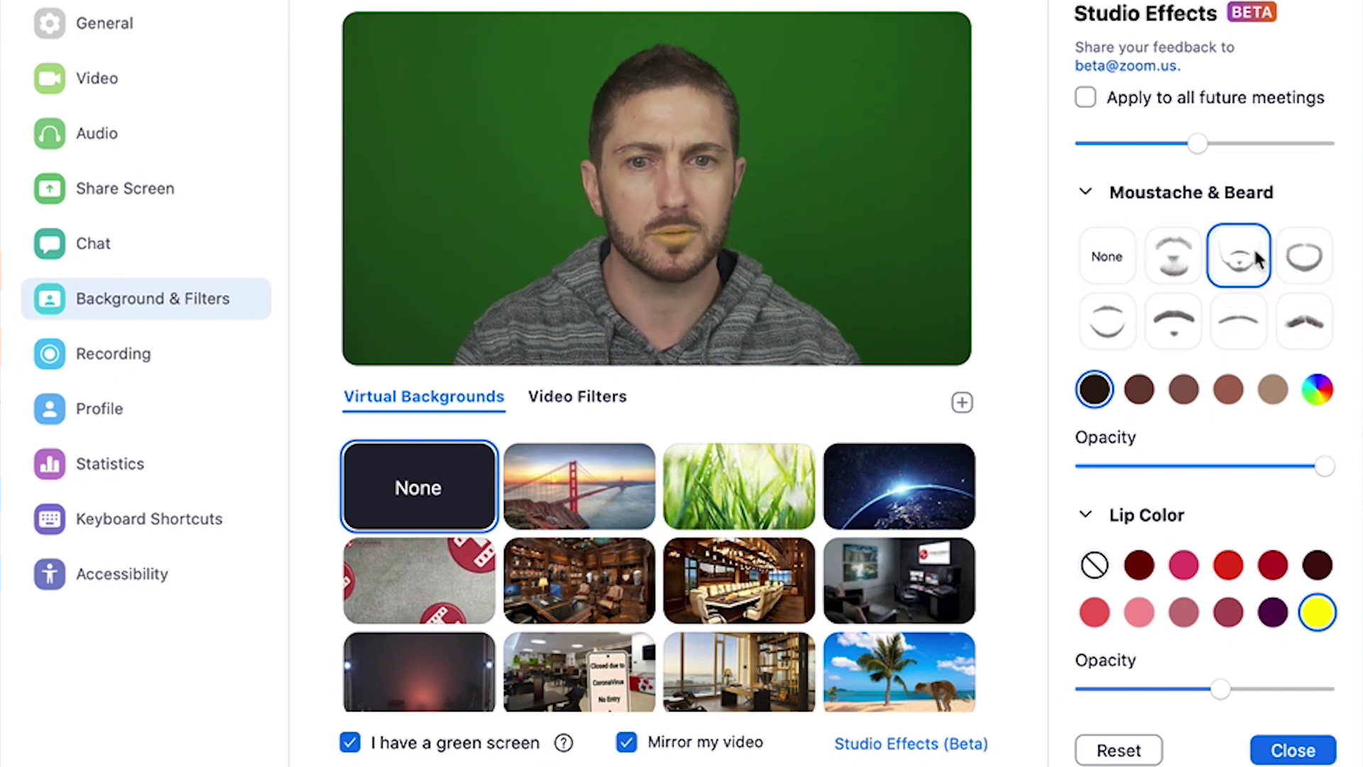
click(1317, 389)
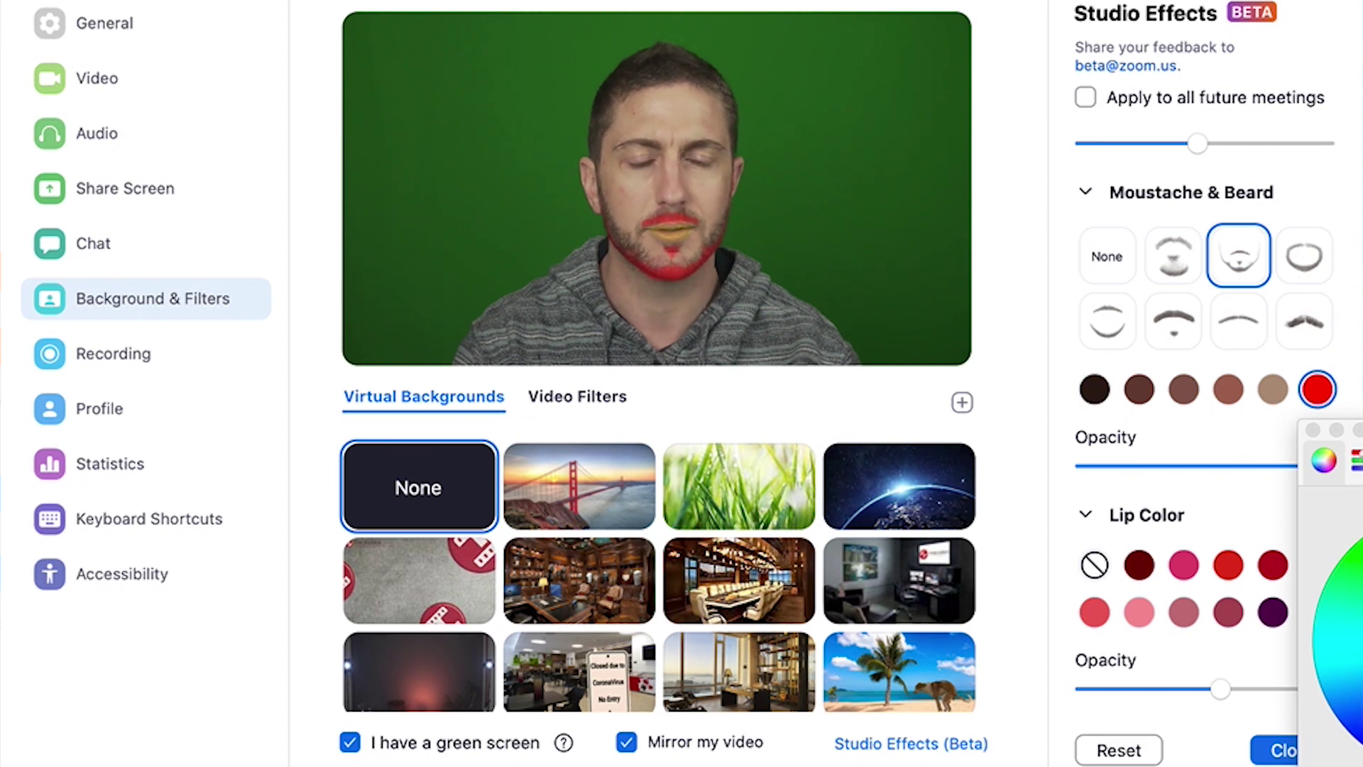
click(1312, 429)
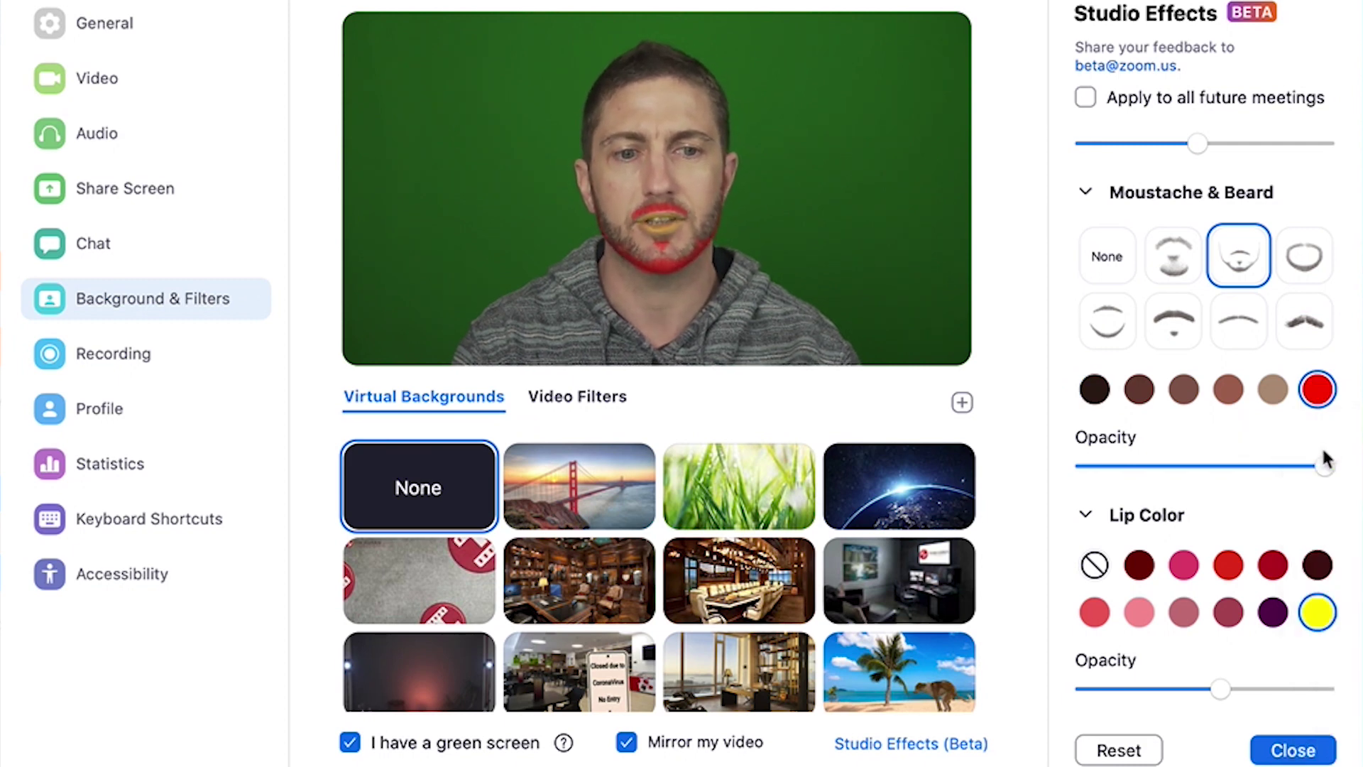
drag(1168, 470, 1133, 474)
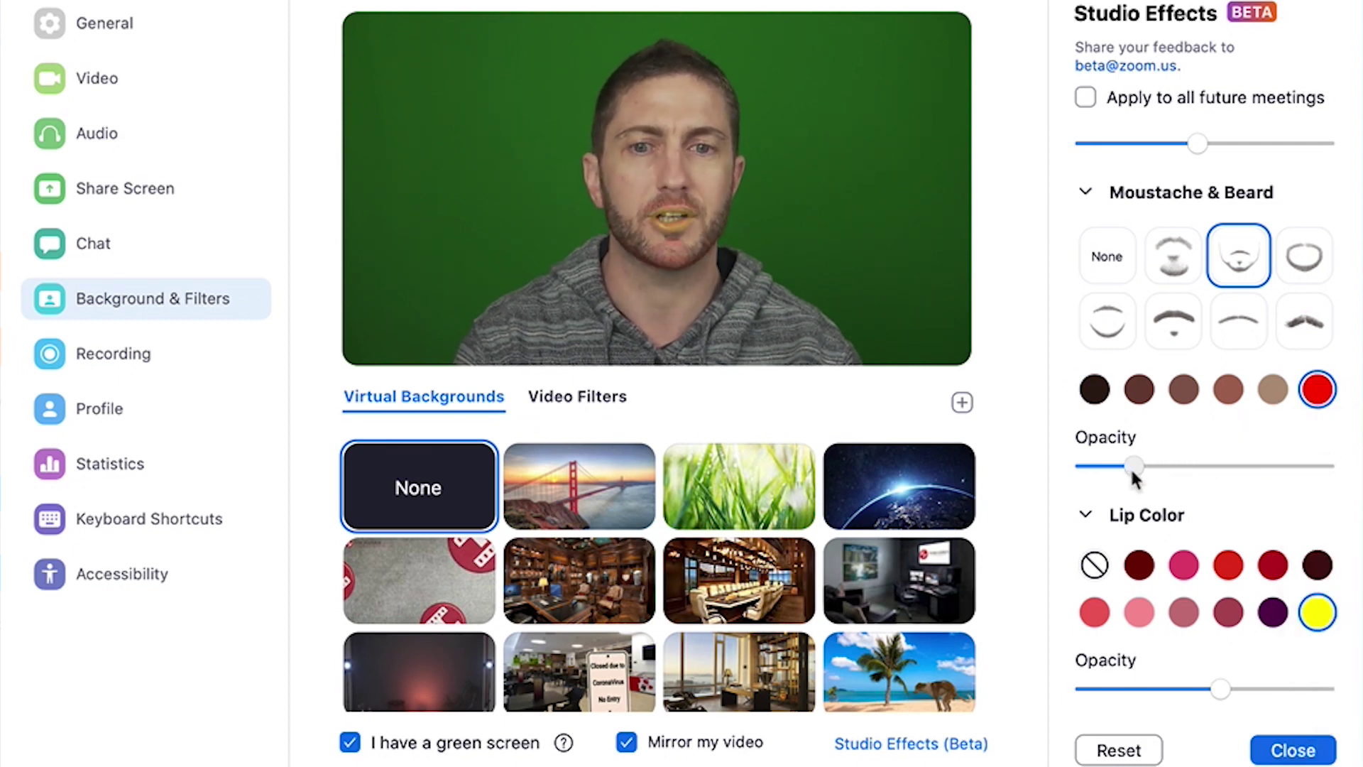
drag(1321, 474, 1327, 469)
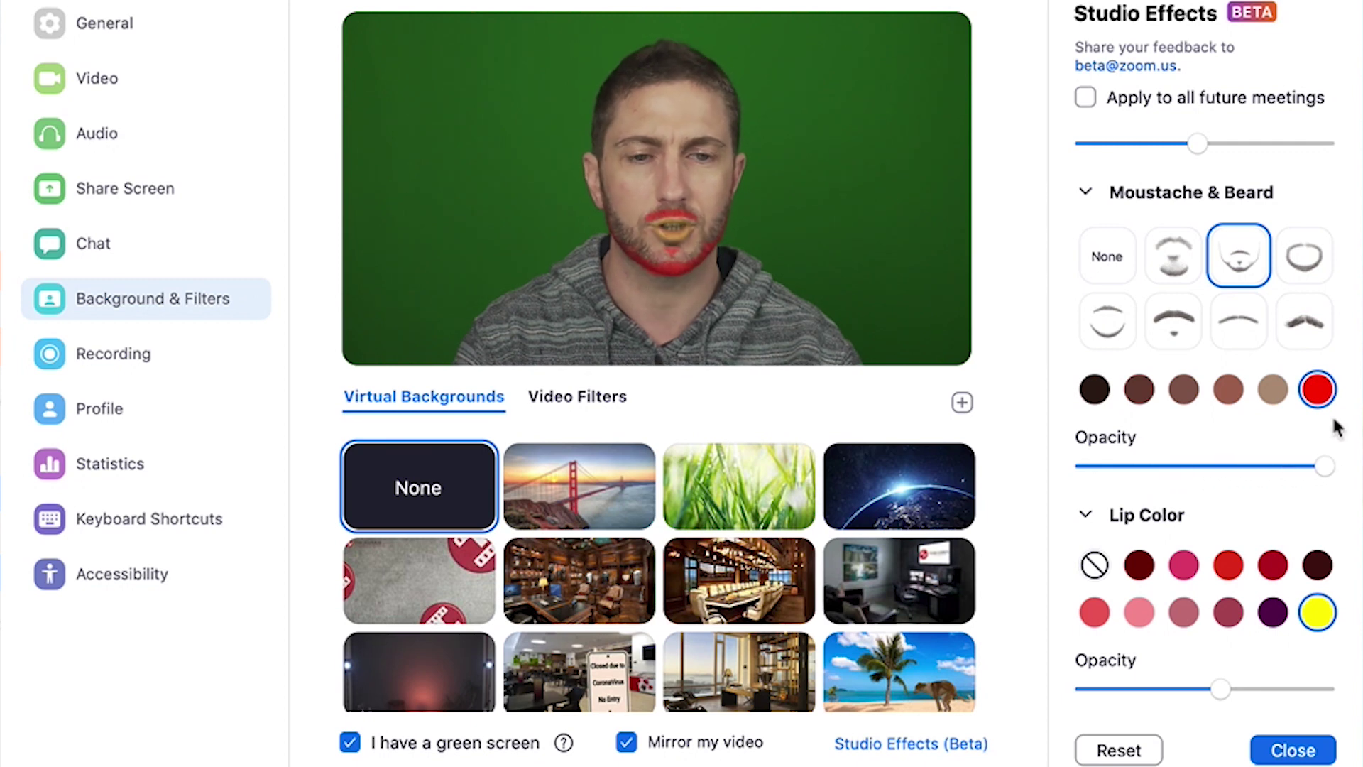
- Compare the other moustache and beard styles in red and choose the thin one that starts the second row
scroll(1063, 257, up, 5)
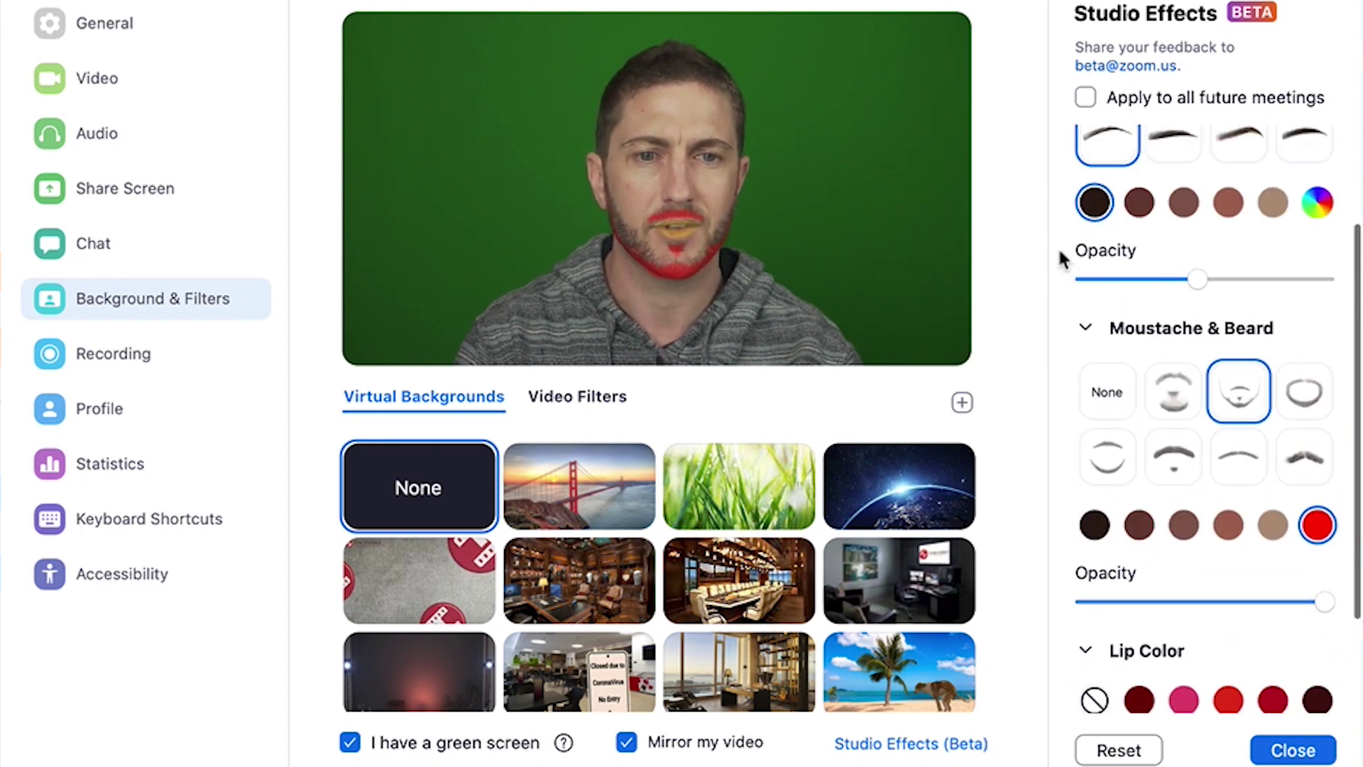
click(1175, 536)
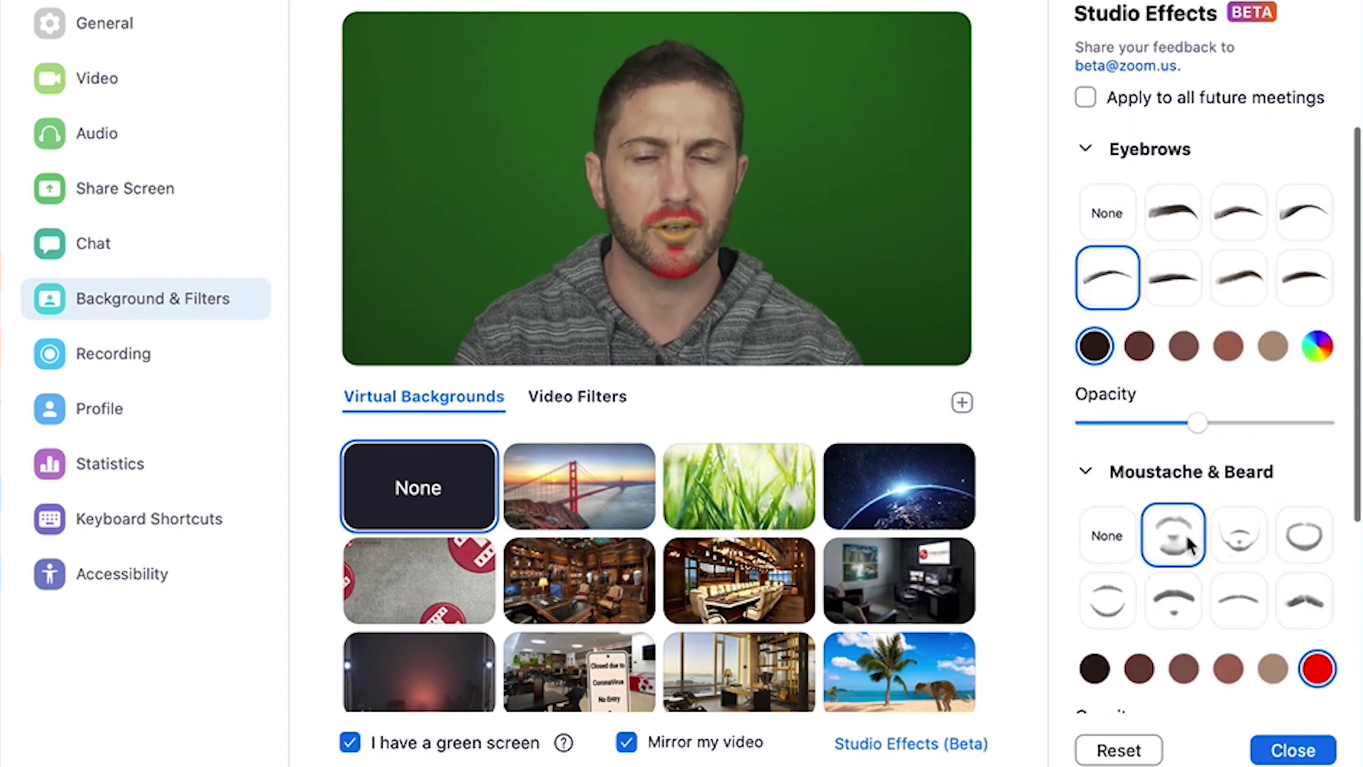
click(1304, 541)
click(1307, 603)
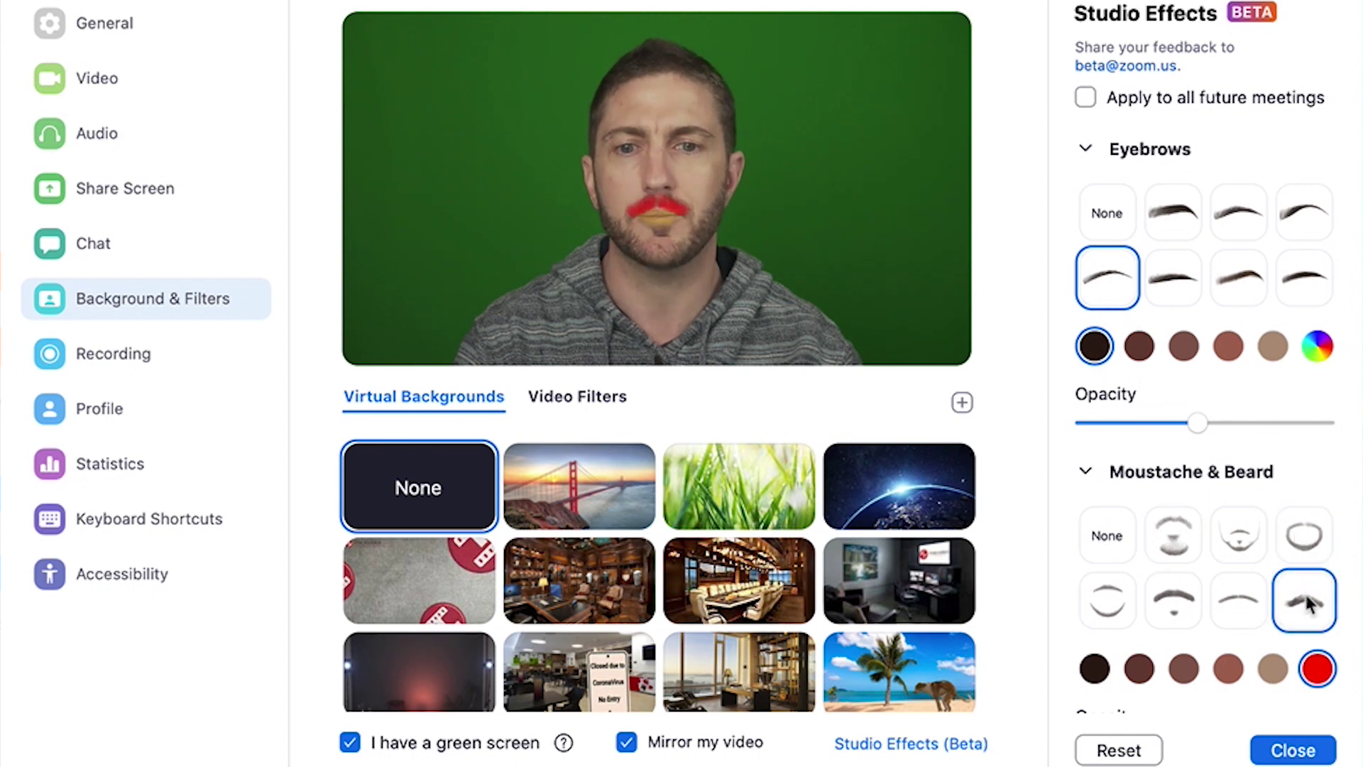
click(1240, 600)
click(1176, 600)
click(1114, 600)
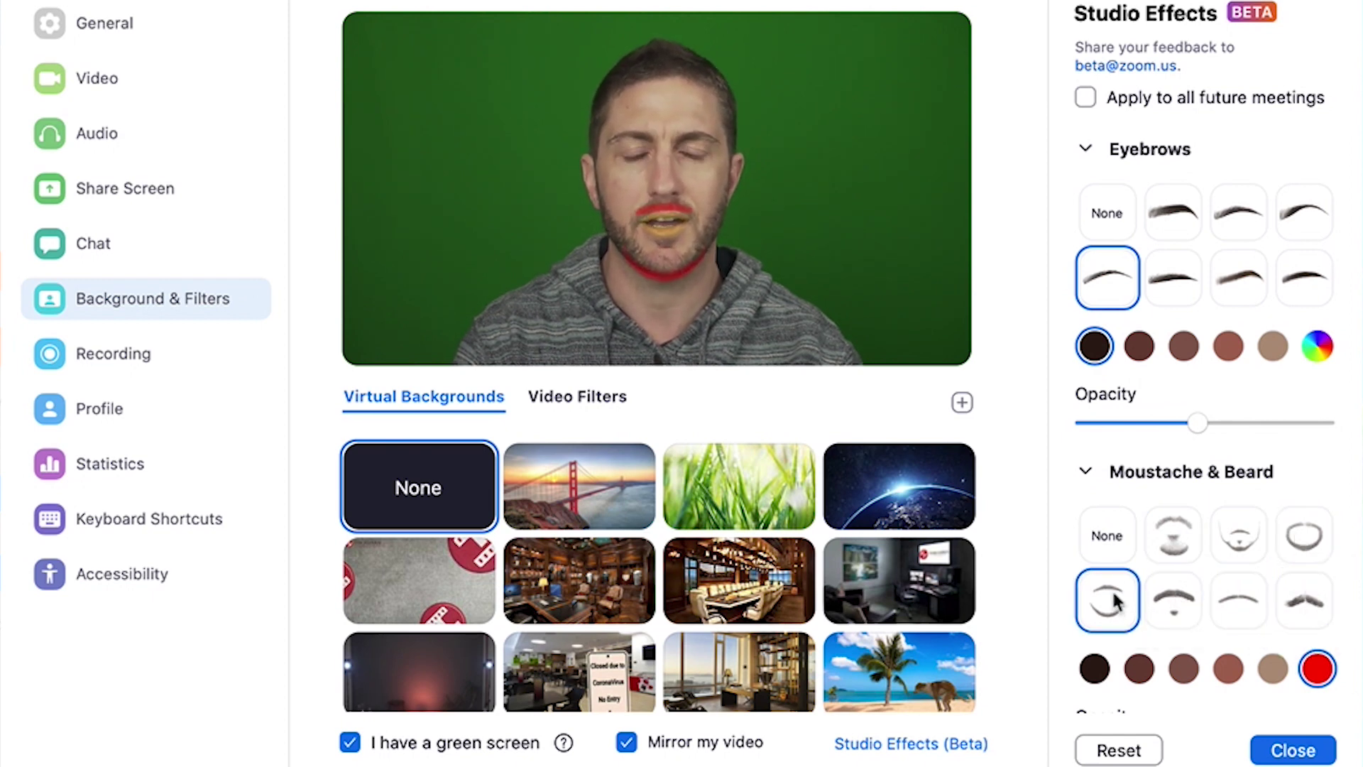
- Apply the third eyebrow shape after None in a custom light blue, with its opacity at roughly three quarters
click(1174, 215)
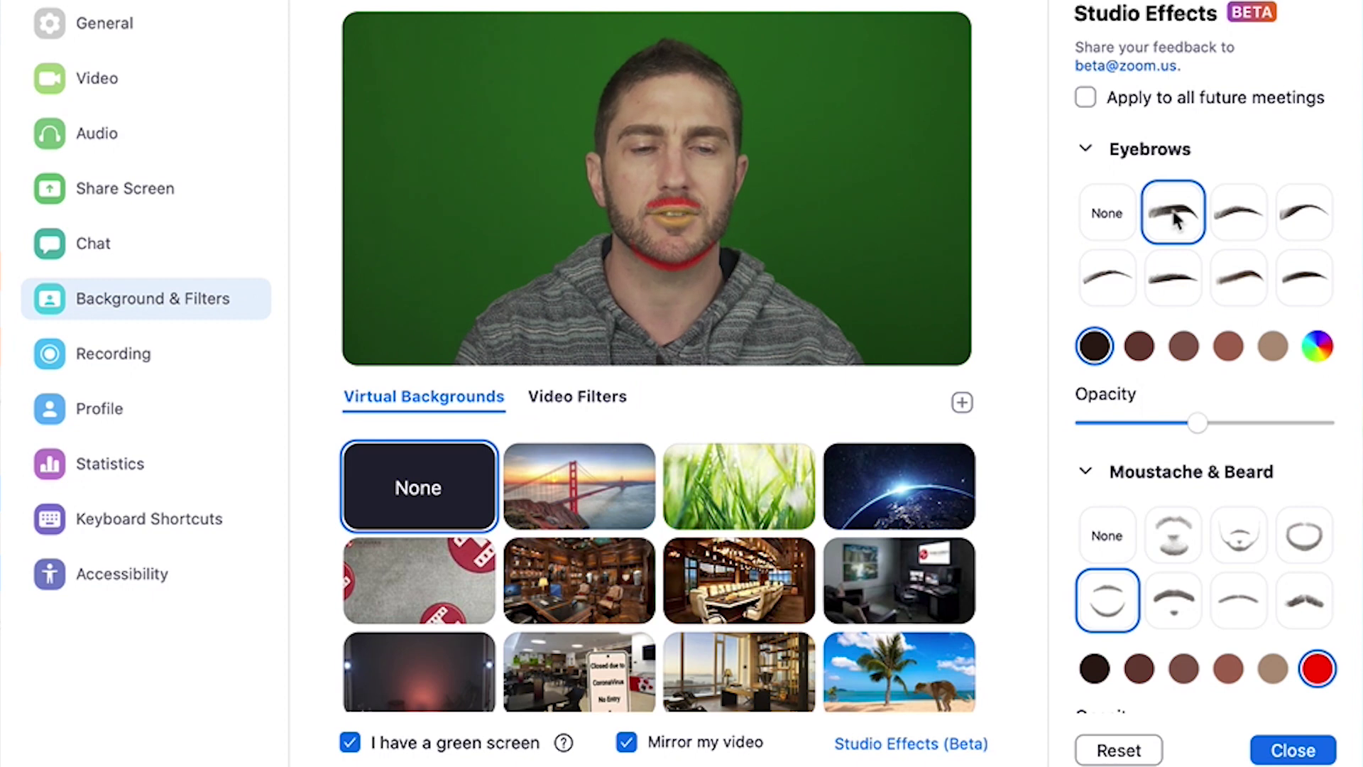
click(1240, 213)
click(1305, 213)
click(1317, 345)
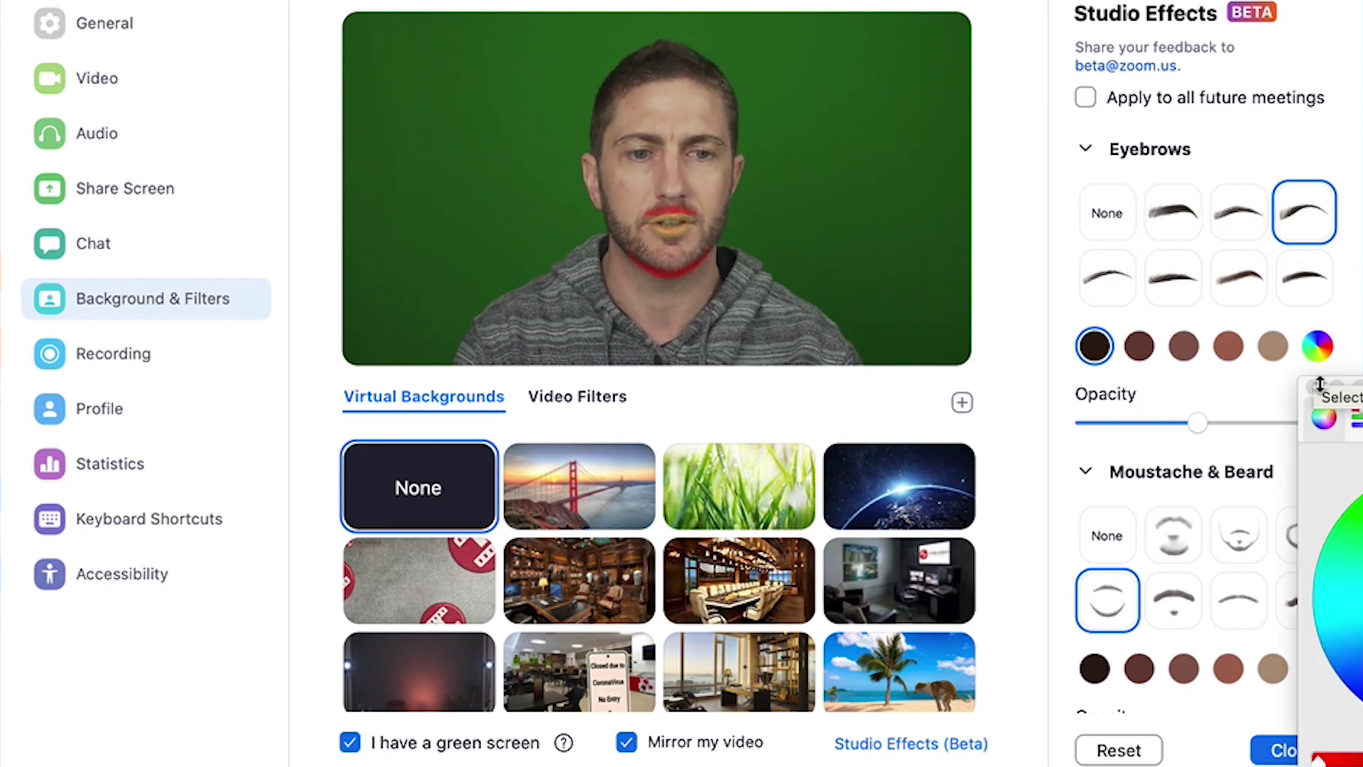
click(1318, 624)
click(1313, 388)
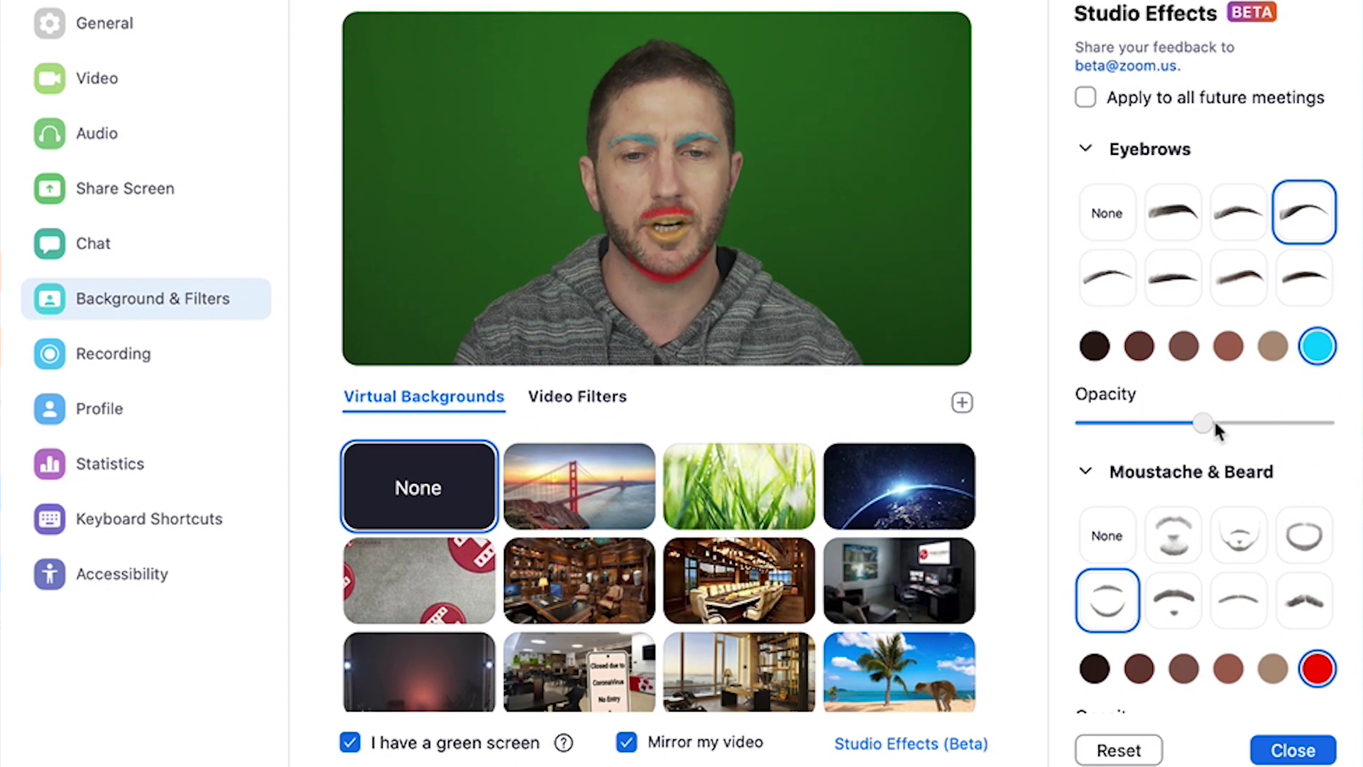
drag(1325, 423, 1278, 428)
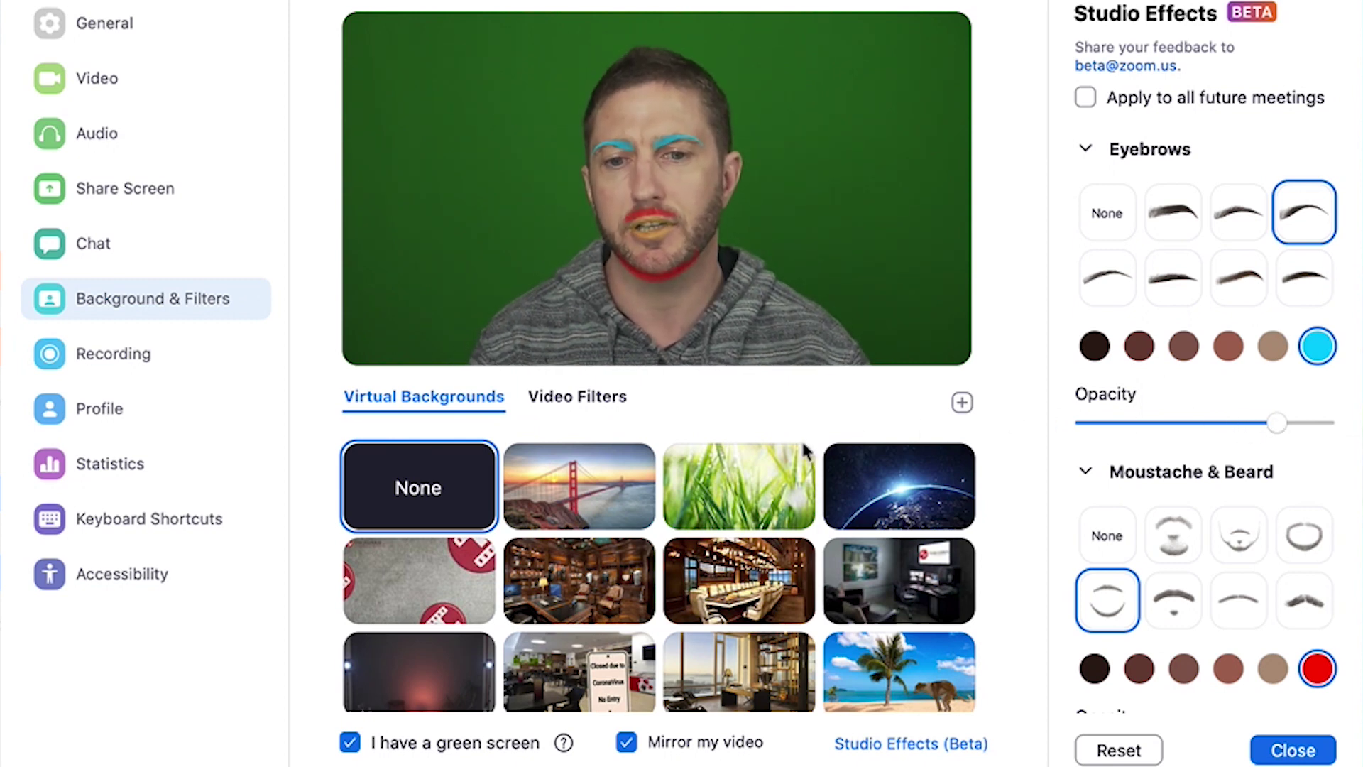
- Apply the dark virtual background with two studio lights and add the halo video filter
click(429, 680)
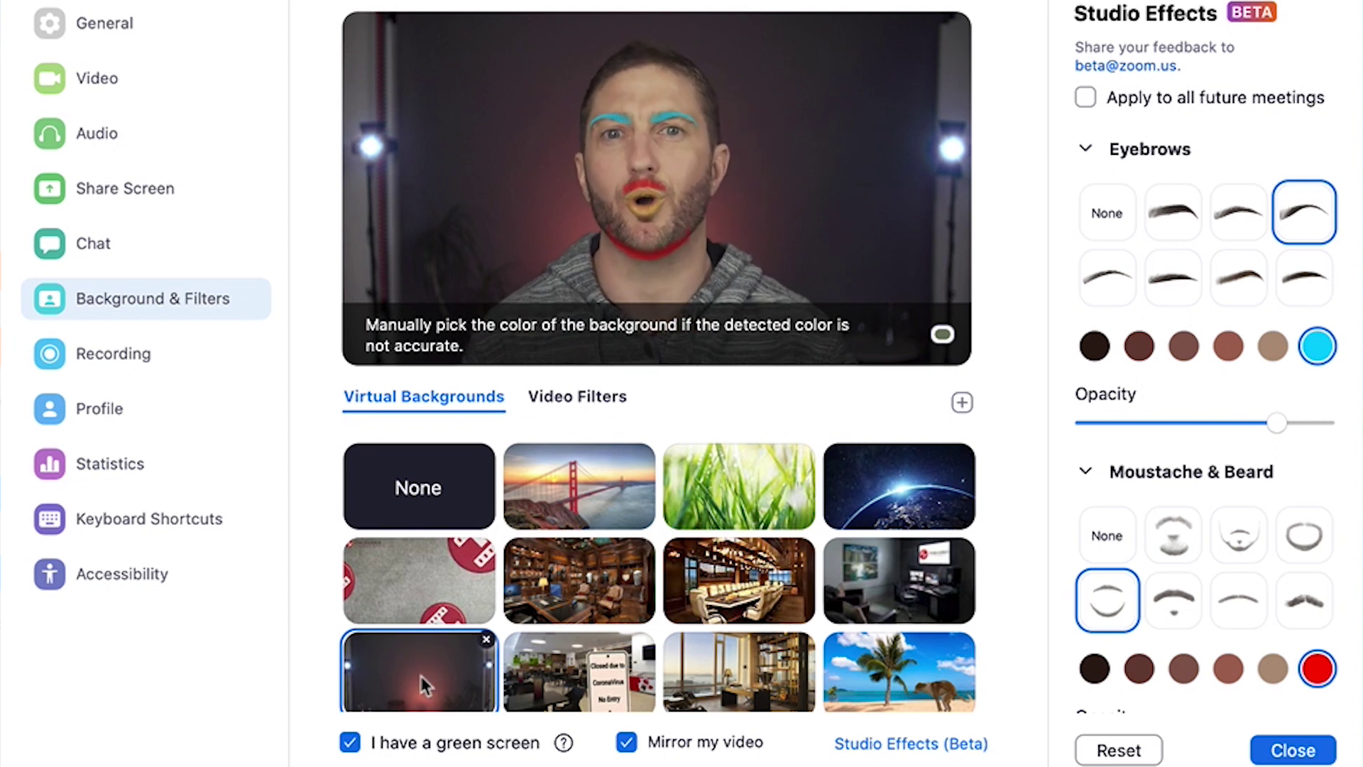
click(610, 398)
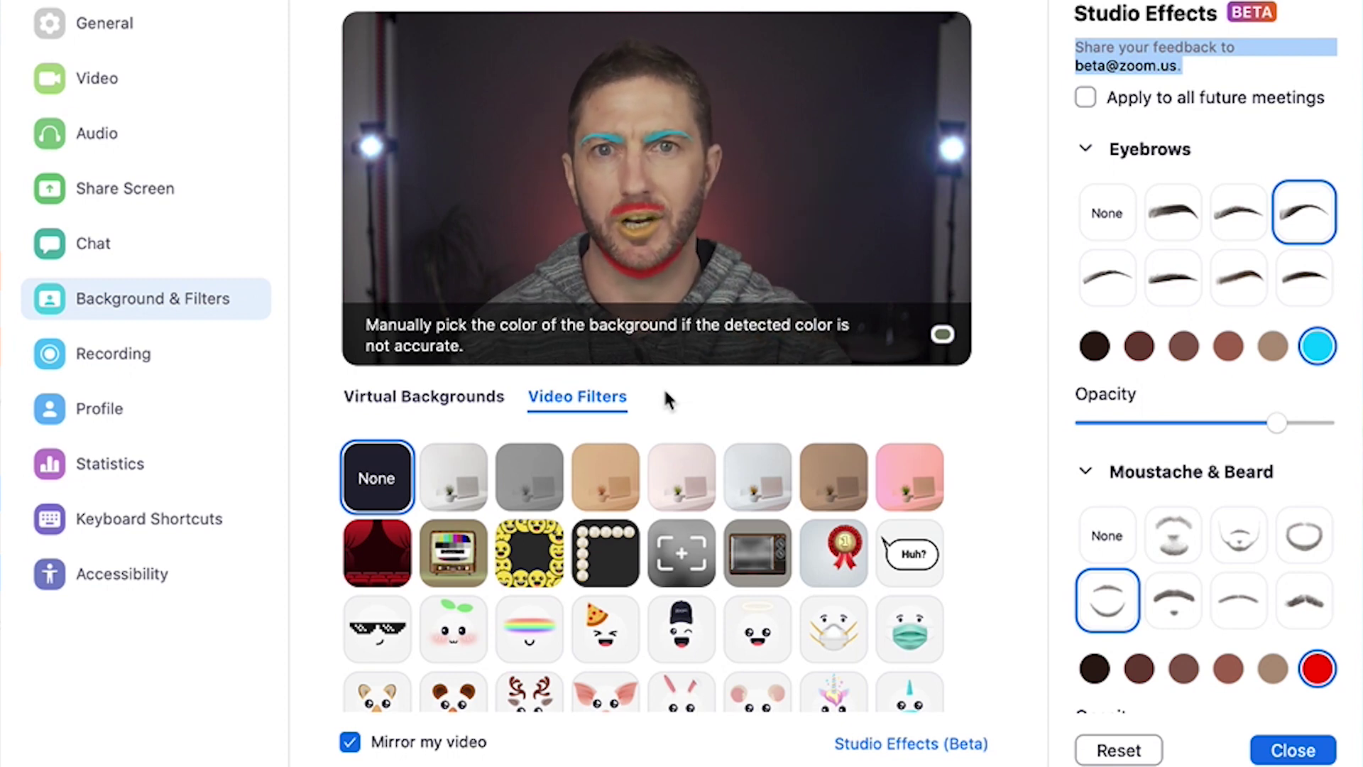
click(755, 405)
click(758, 630)
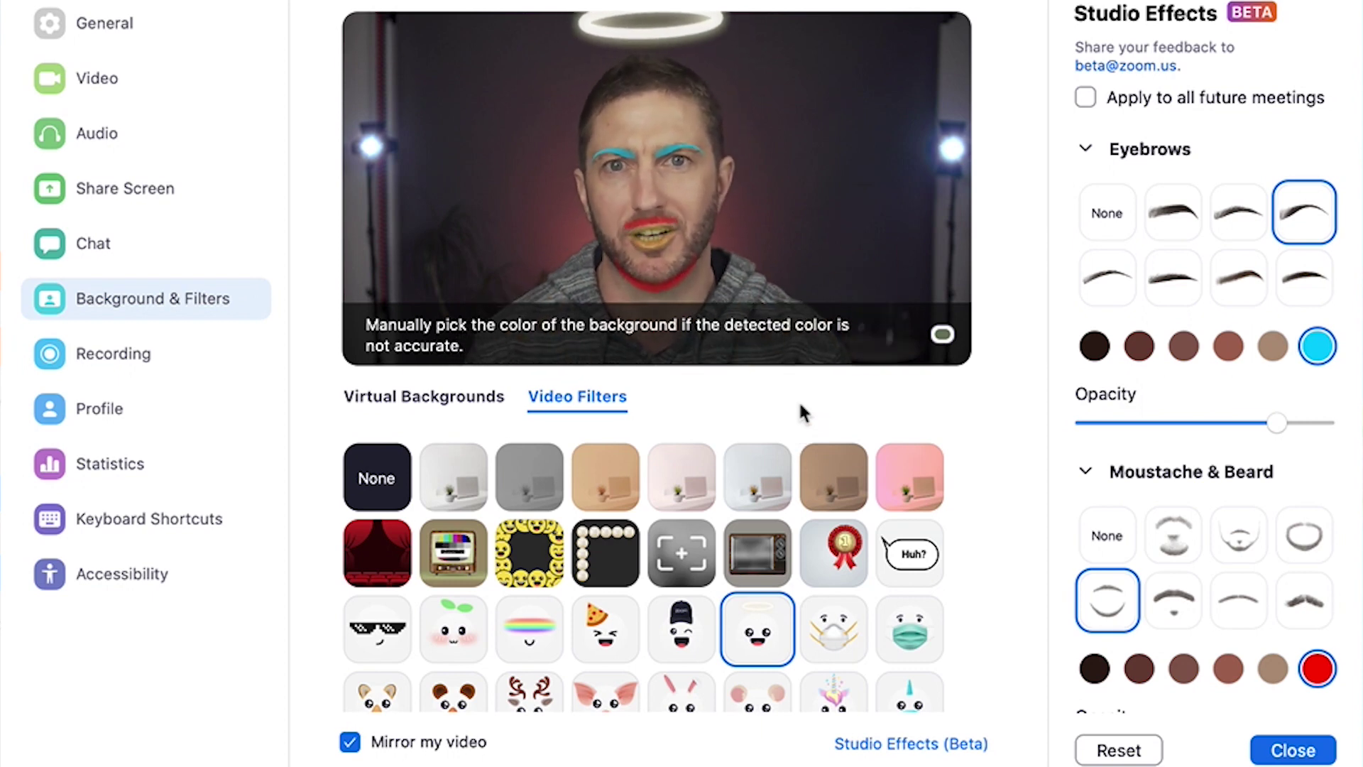
- Choose the red beret as the video filter
scroll(764, 630, down, 2)
scroll(764, 631, down, 5)
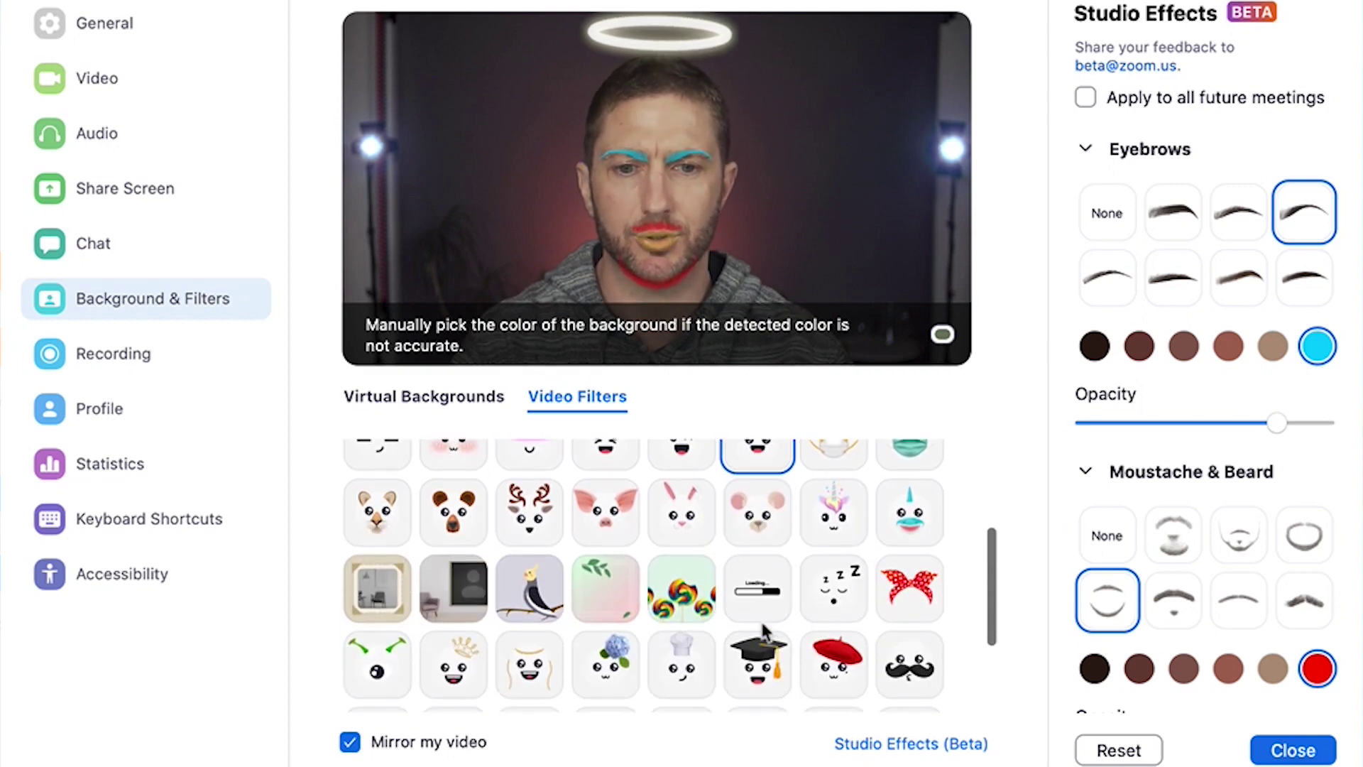
click(810, 615)
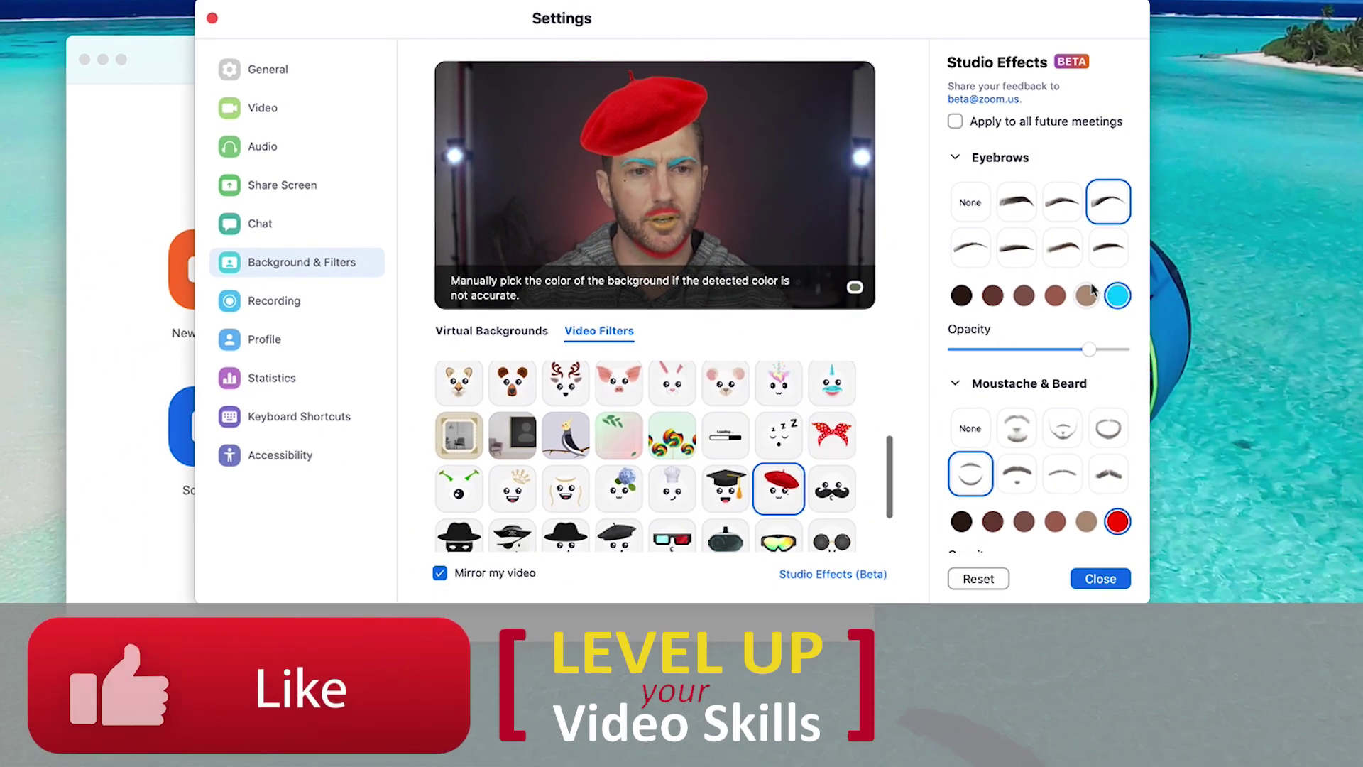
- Change the eyebrow color to a custom bright green at full brightness
click(1233, 325)
click(1170, 388)
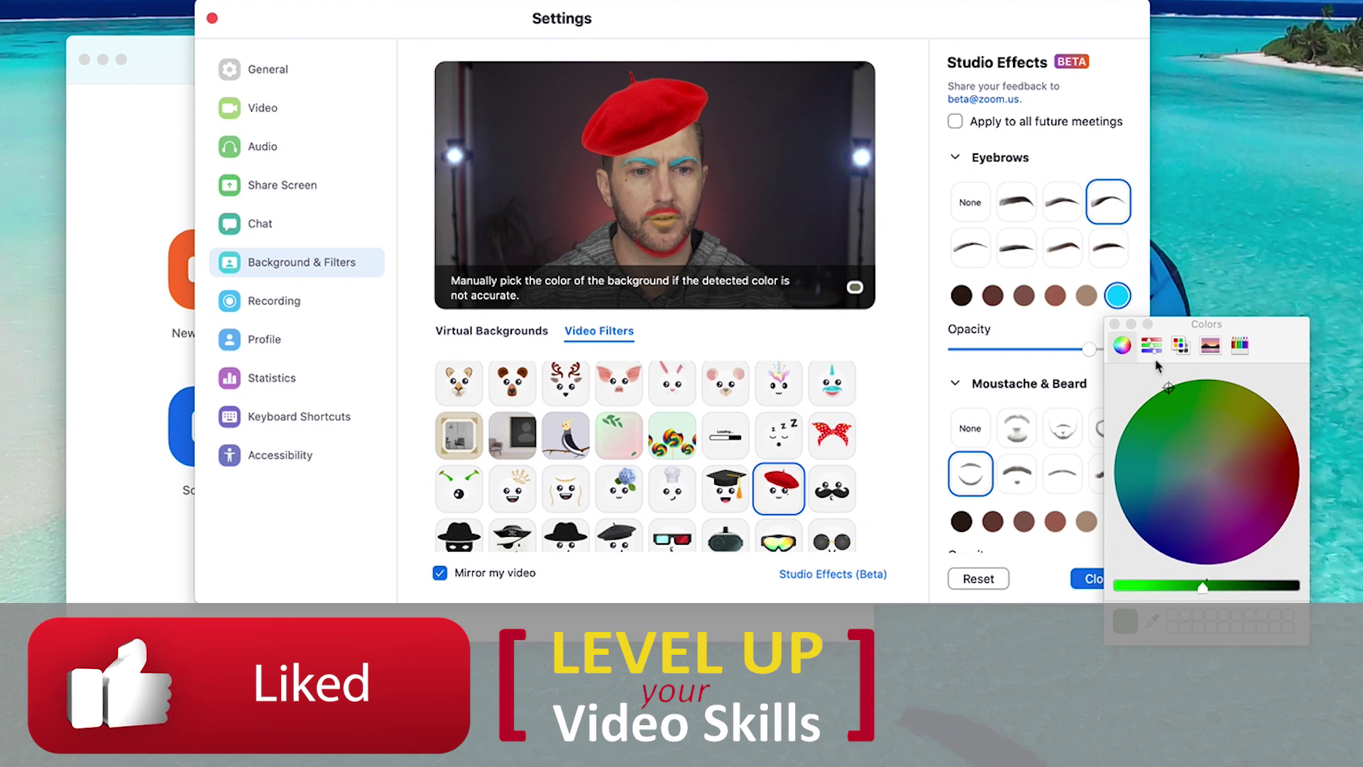
drag(1202, 586, 1129, 586)
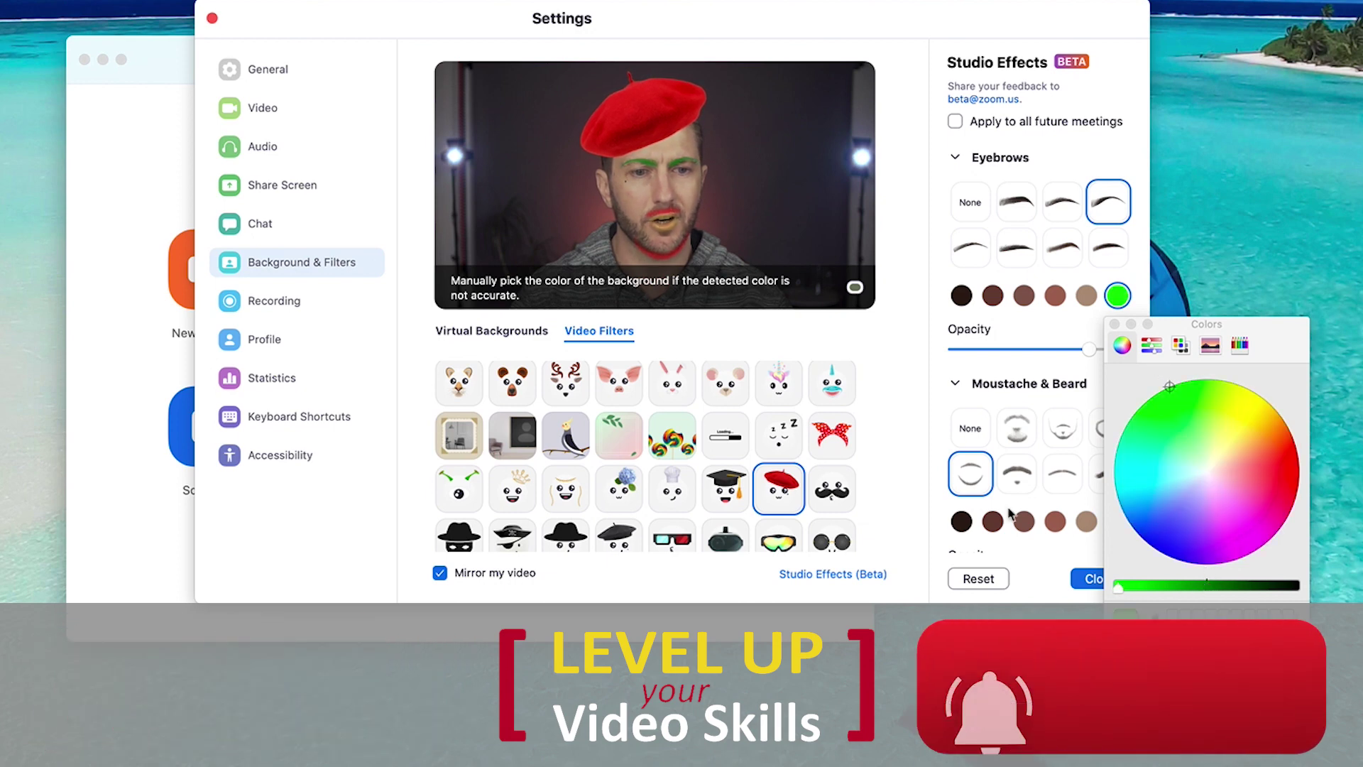
click(1115, 324)
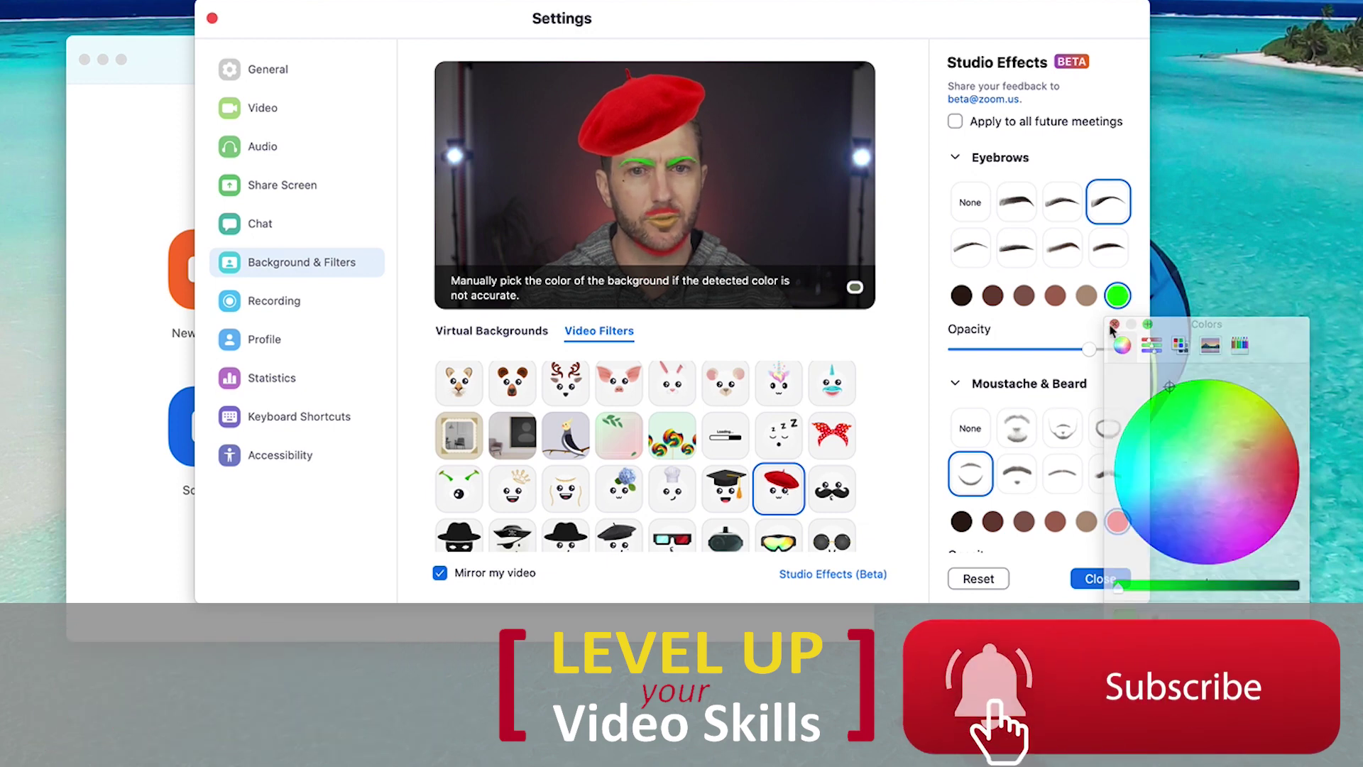
- Apply the second moustache and beard style after None in a custom bright green
click(1063, 428)
click(1118, 522)
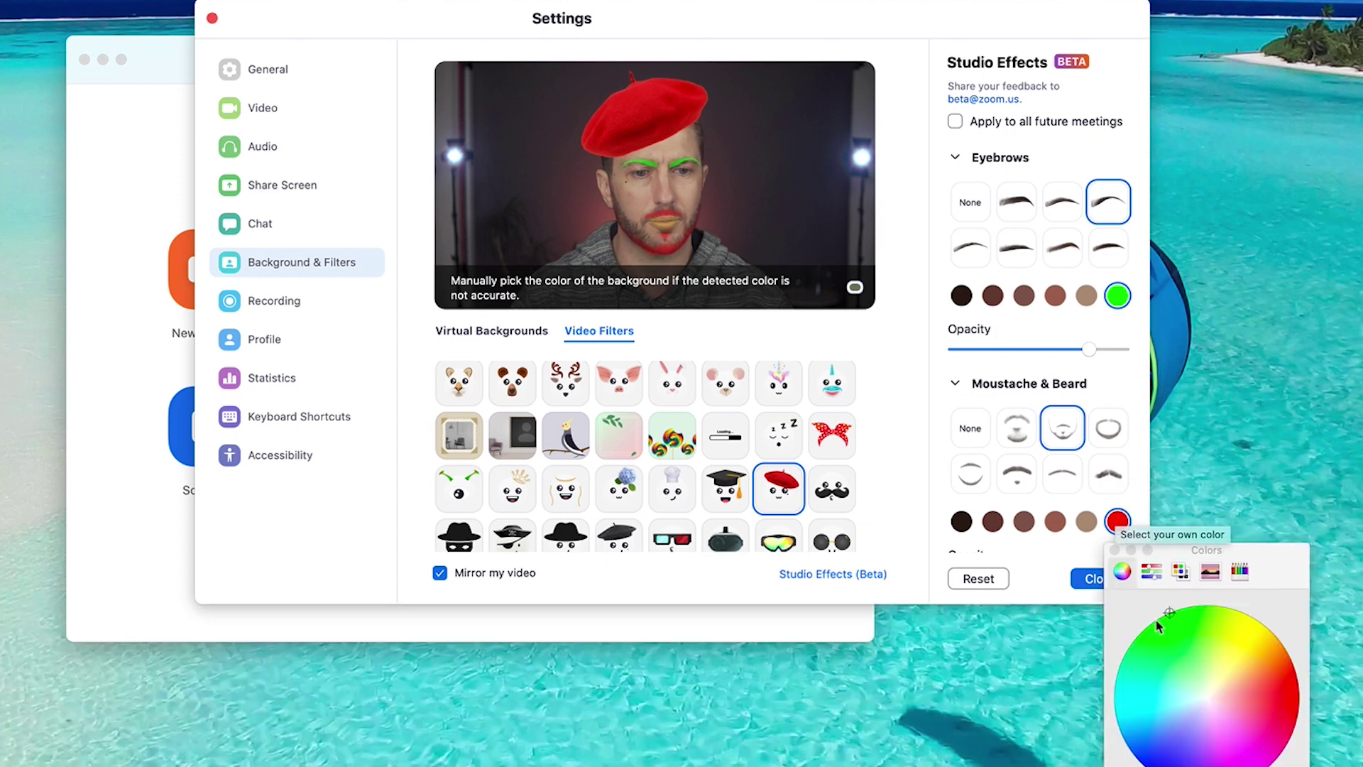
click(1114, 551)
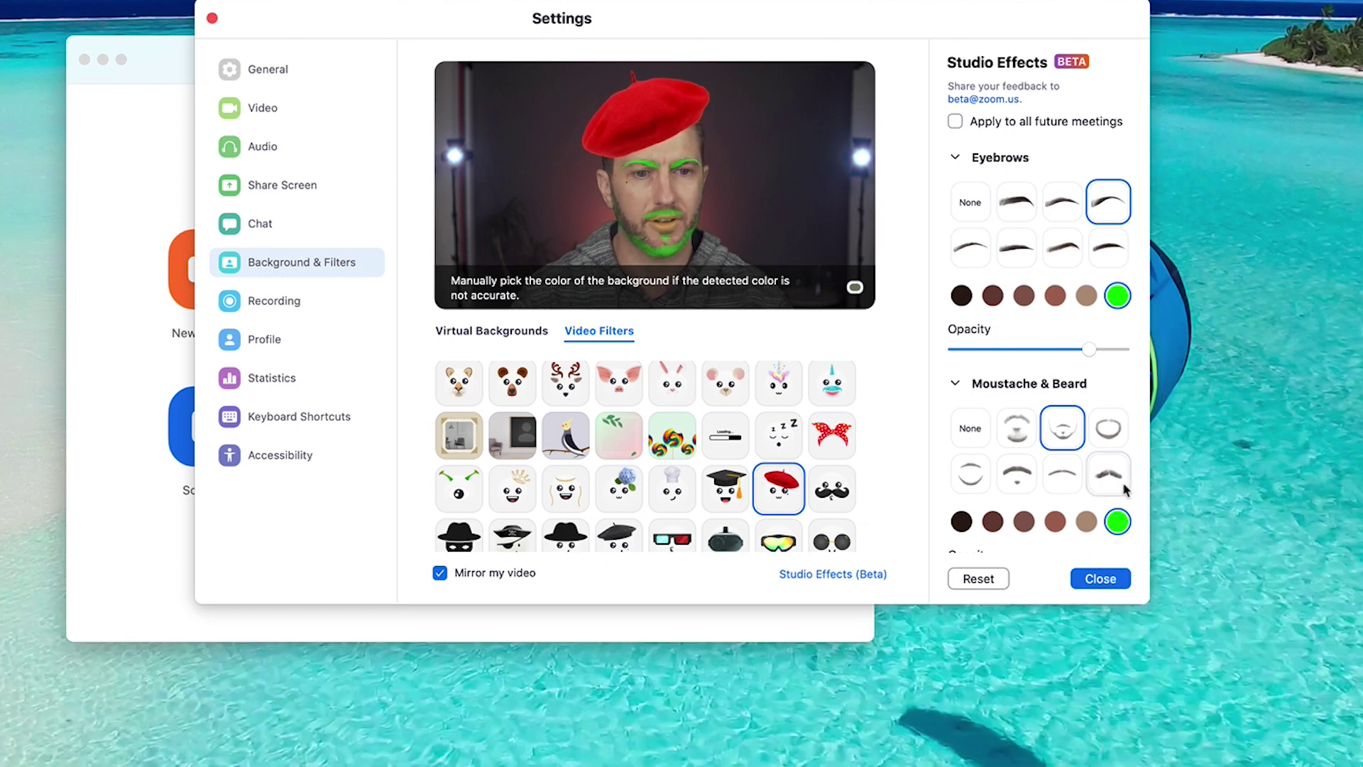
- Set the lip color to a custom bright green and apply the Santa background video as the virtual background
scroll(1118, 497, down, 5)
click(1118, 482)
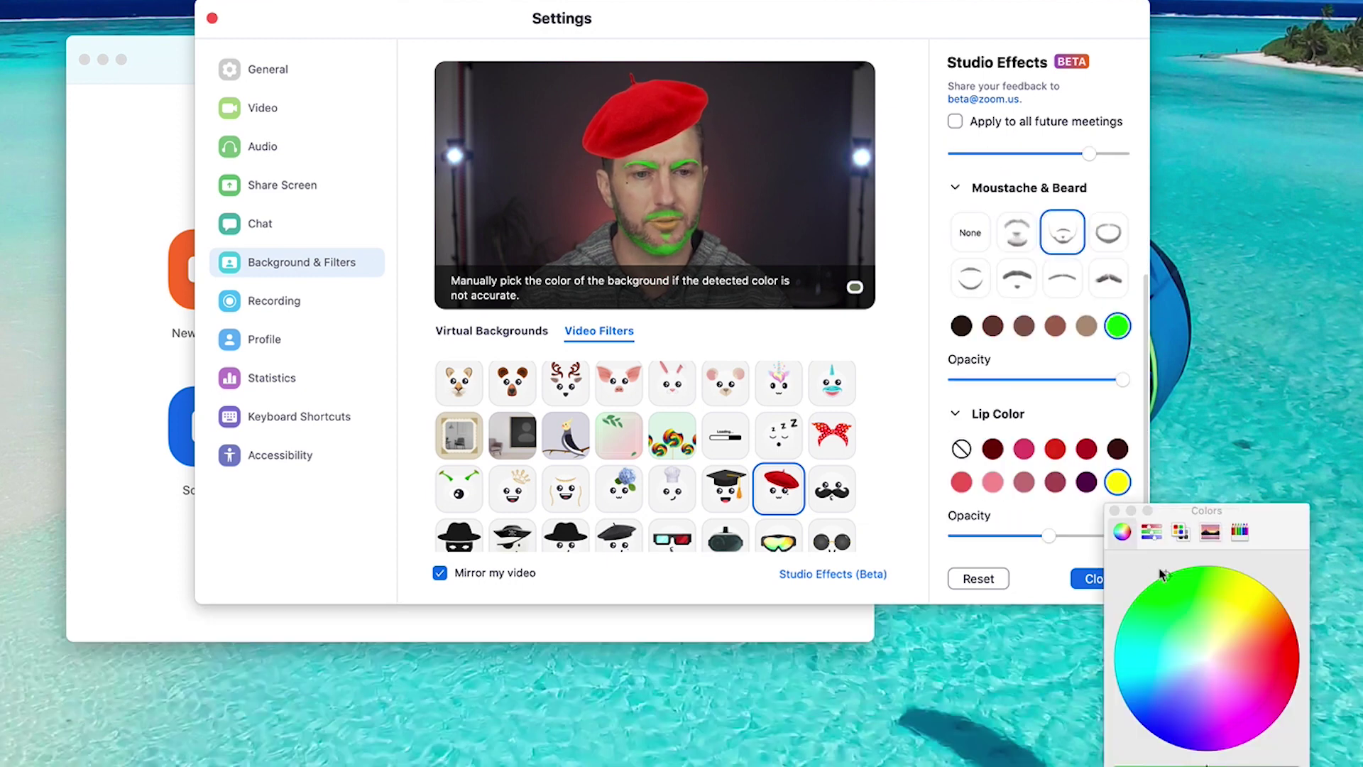
click(1160, 576)
click(1115, 510)
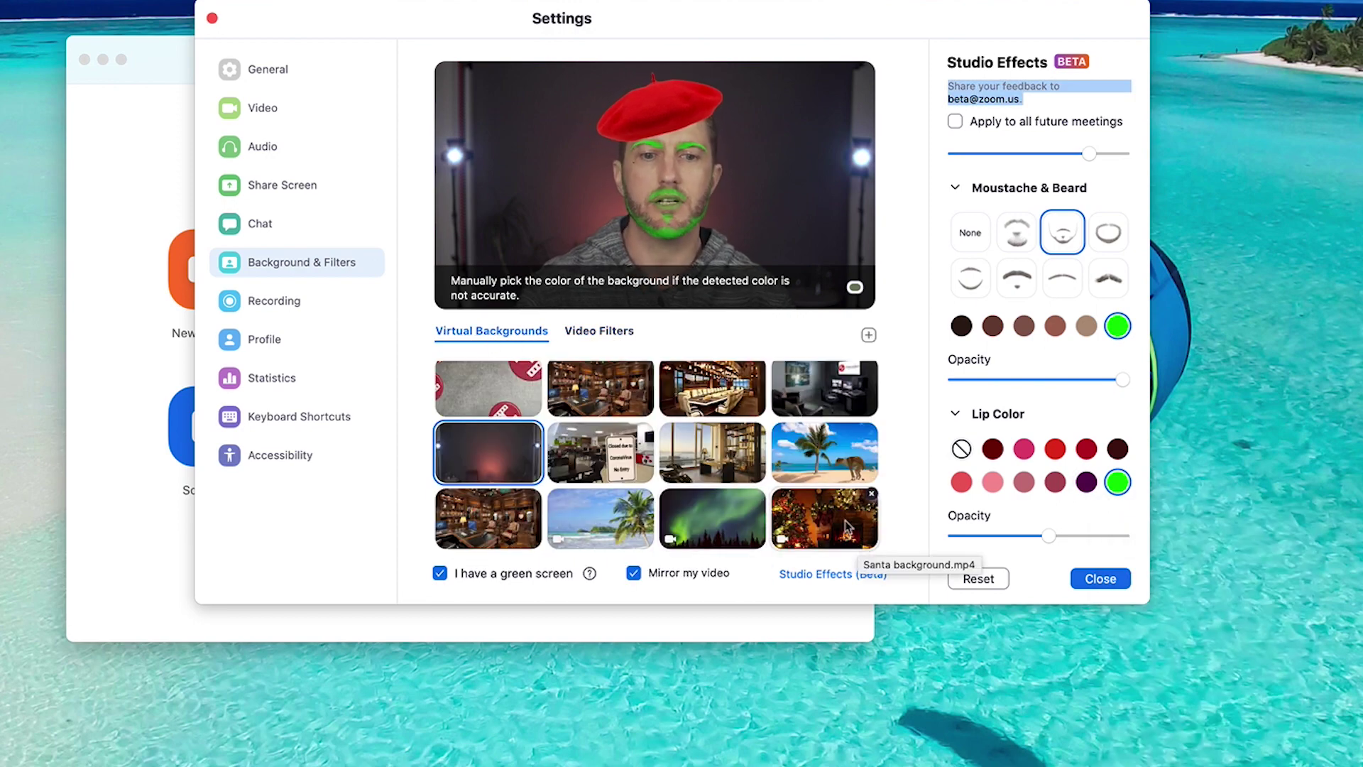
click(847, 527)
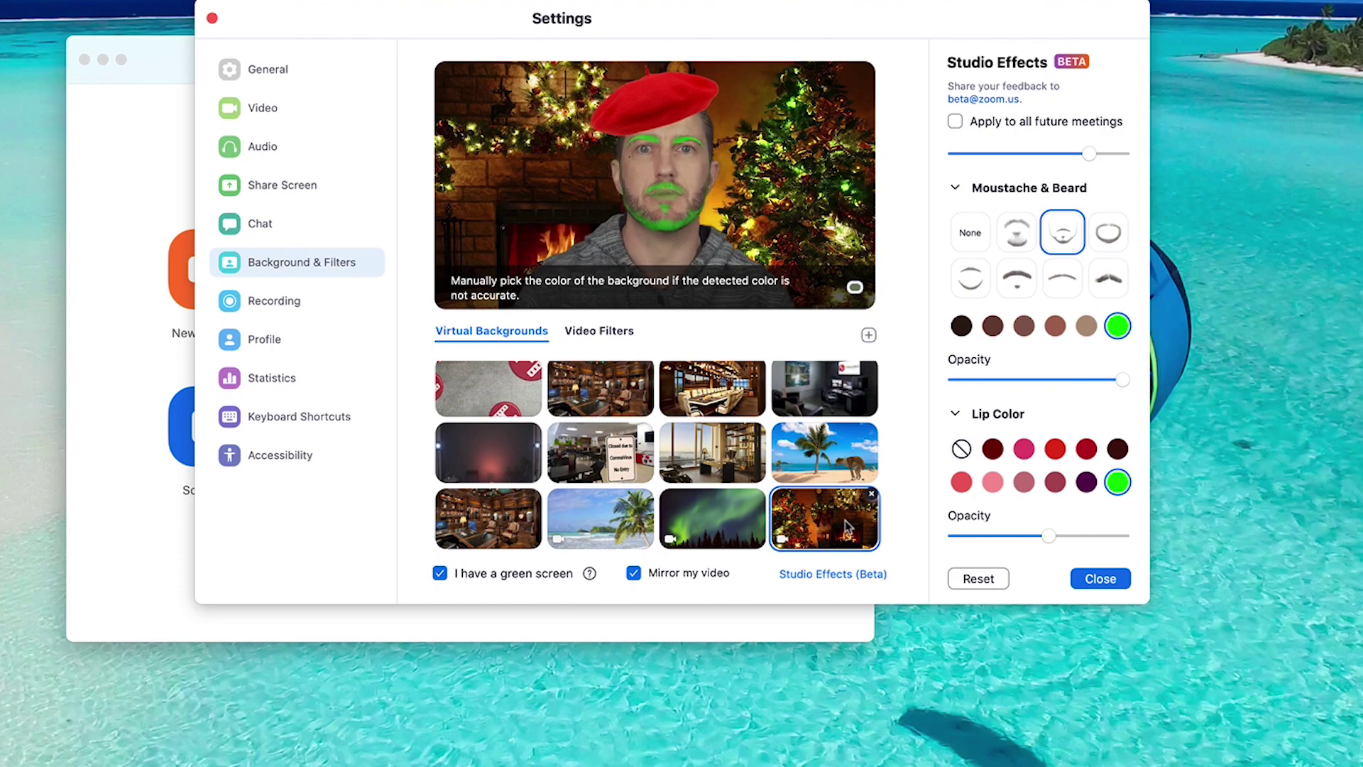